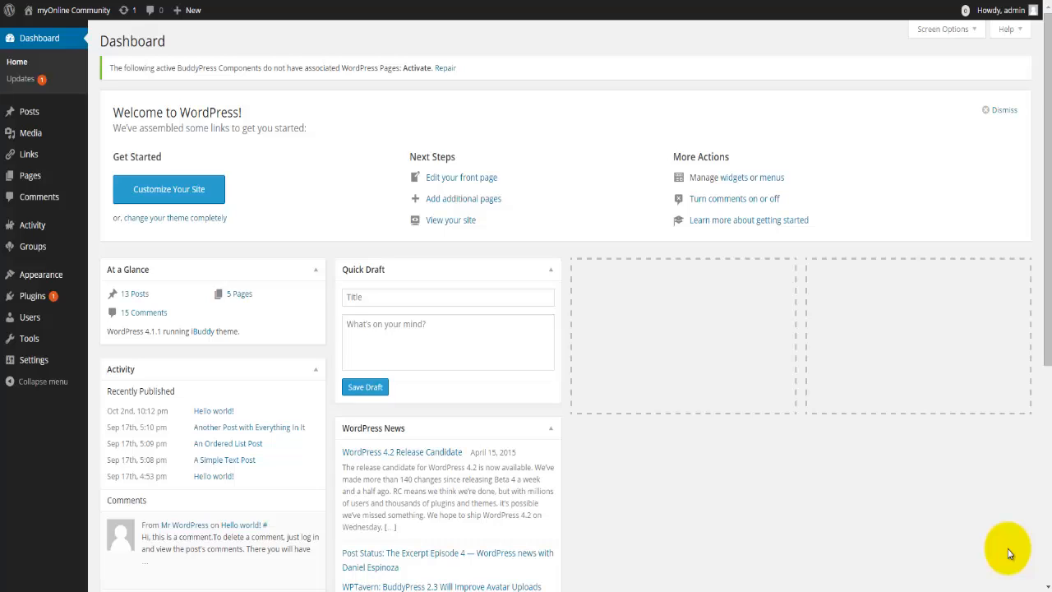
mouse_move(47, 300)
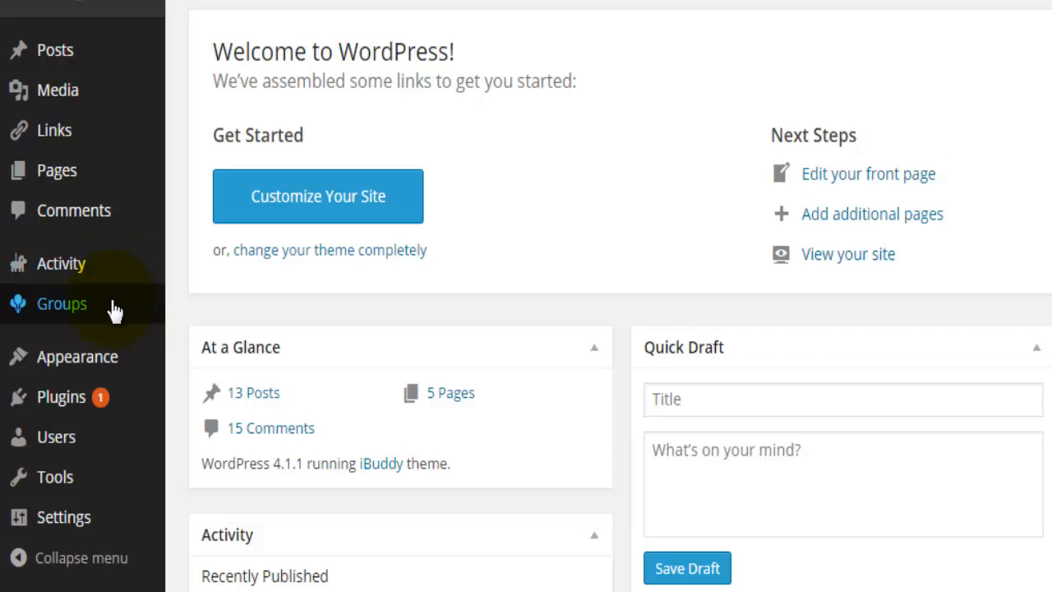
mouse_move(113, 356)
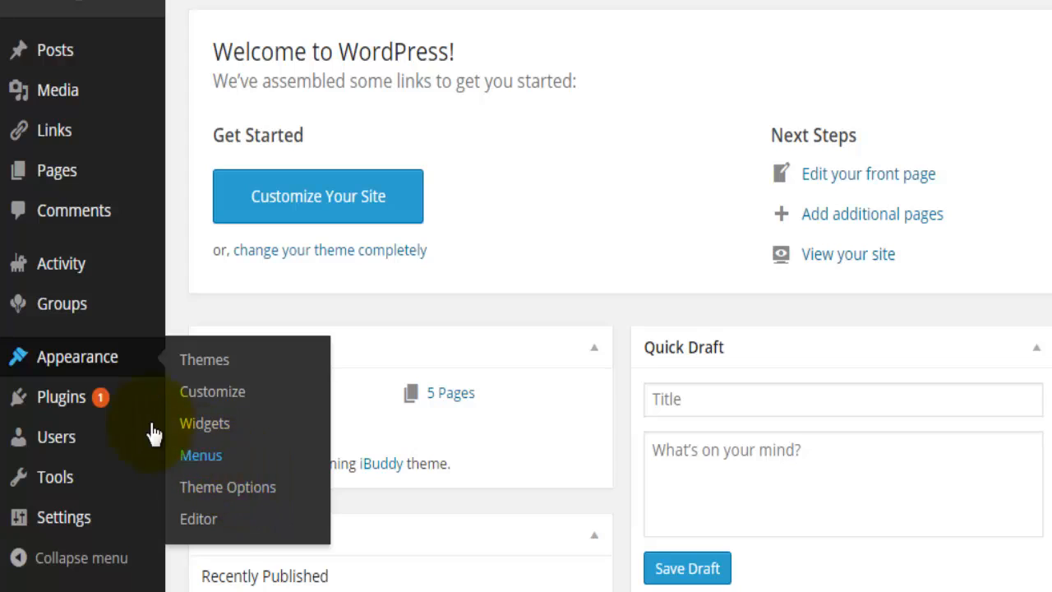
mouse_move(128, 403)
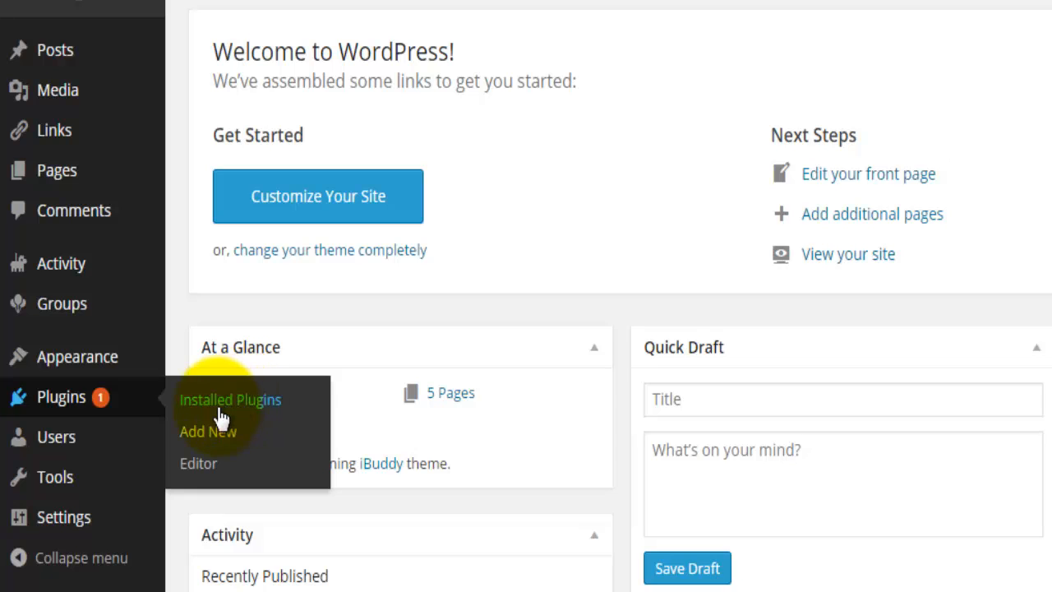
mouse_move(110, 446)
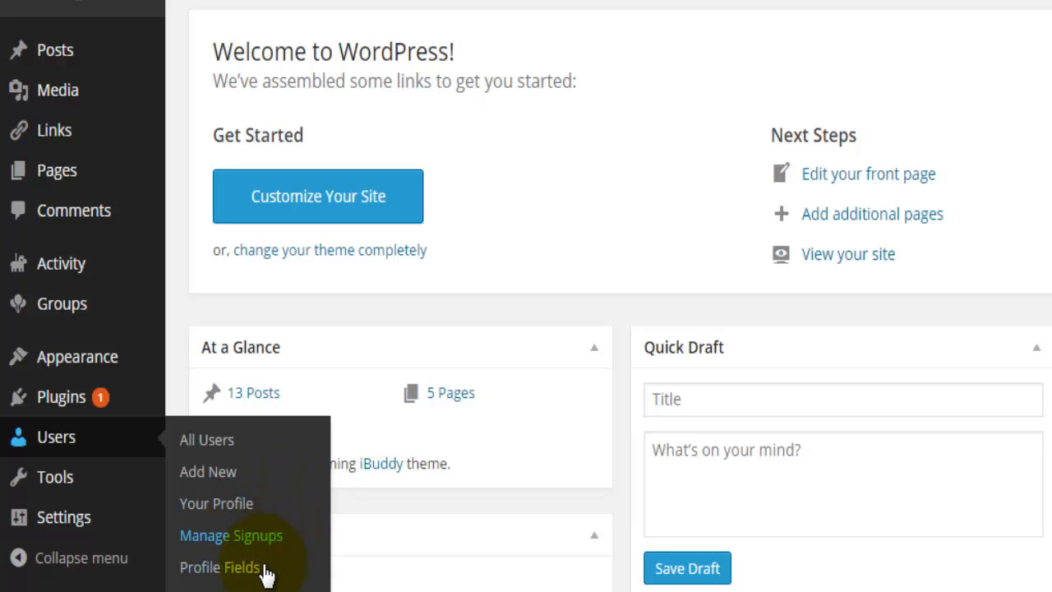
mouse_move(148, 489)
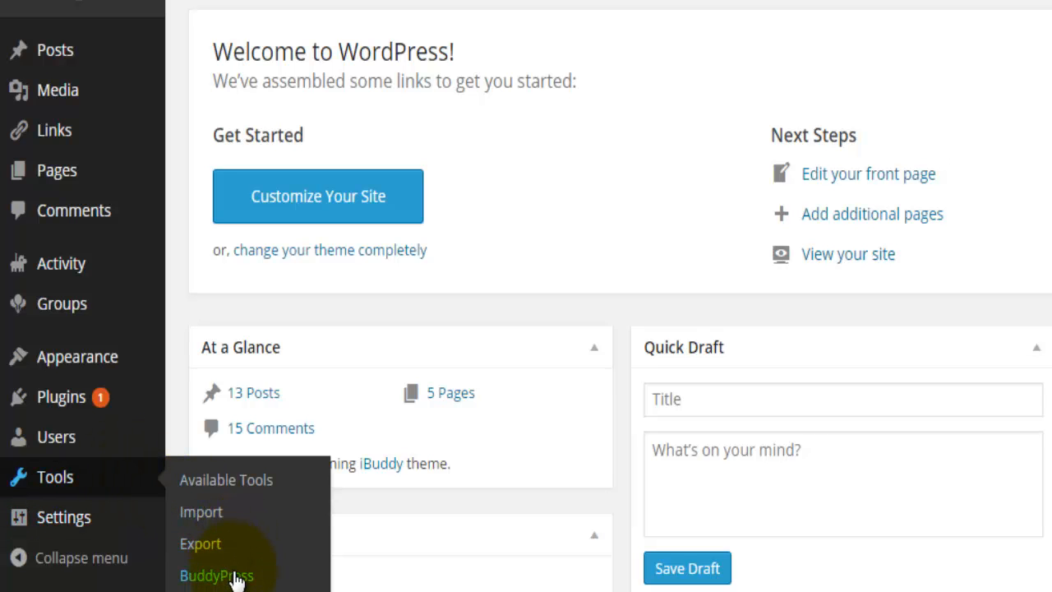
mouse_move(129, 520)
scroll(247, 551, down, 3)
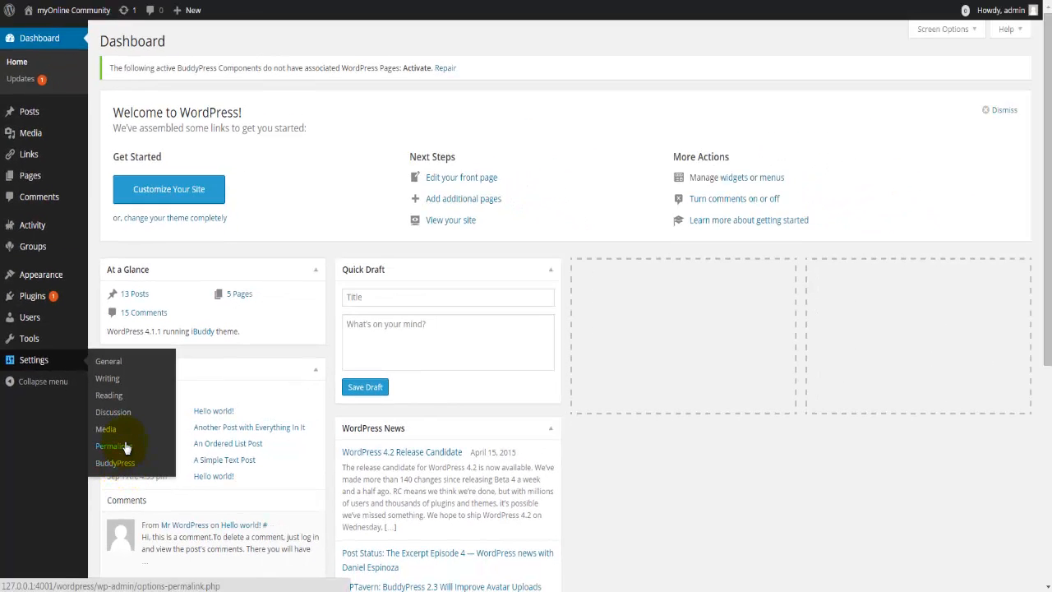
Step: Open the theme options and look at the logo and skin color choices in the general settings
mouse_move(48, 280)
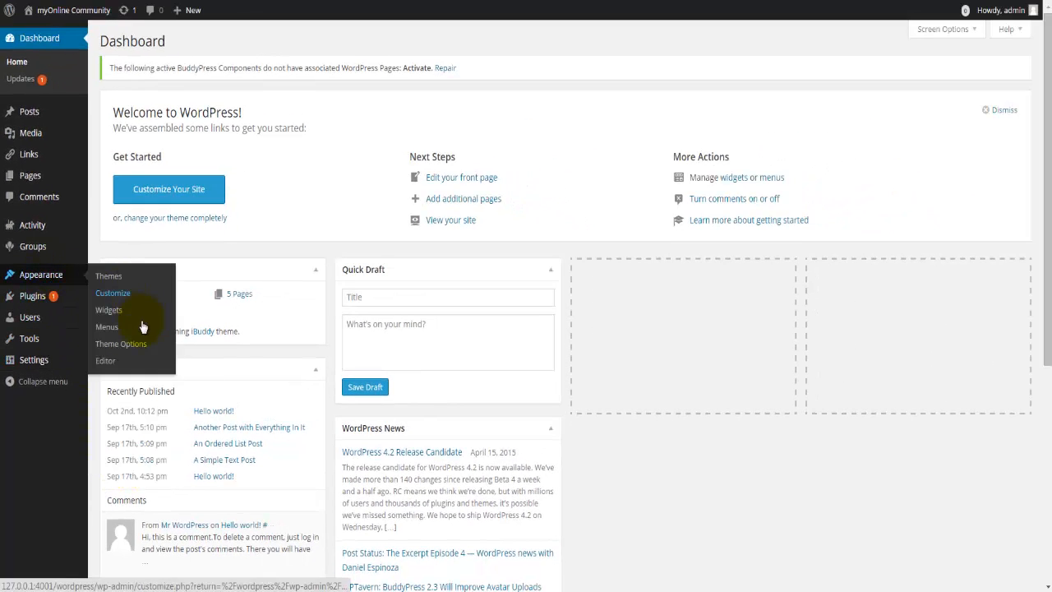
click(134, 352)
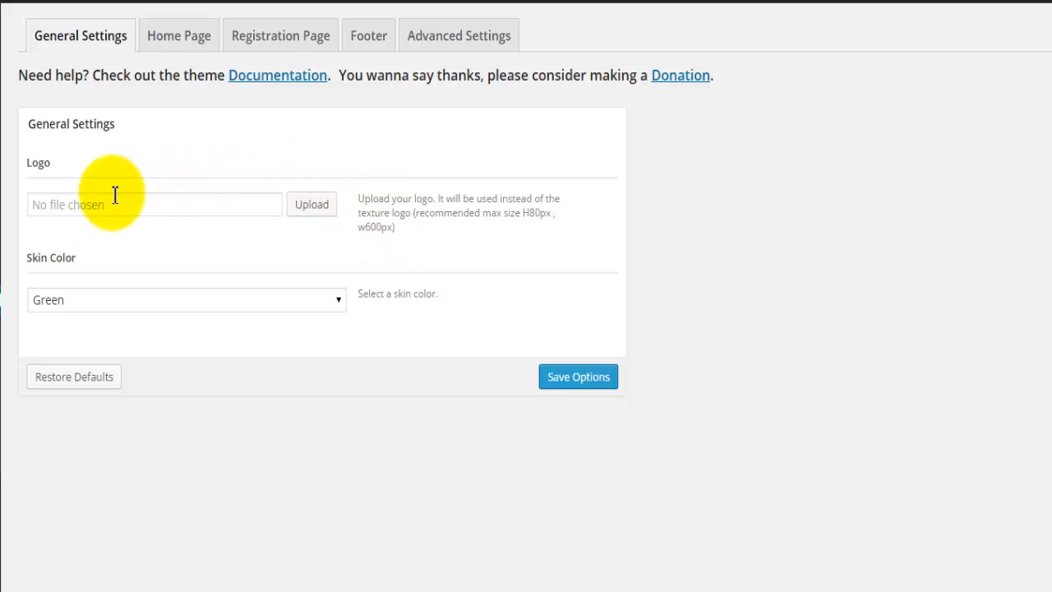
click(93, 307)
click(90, 299)
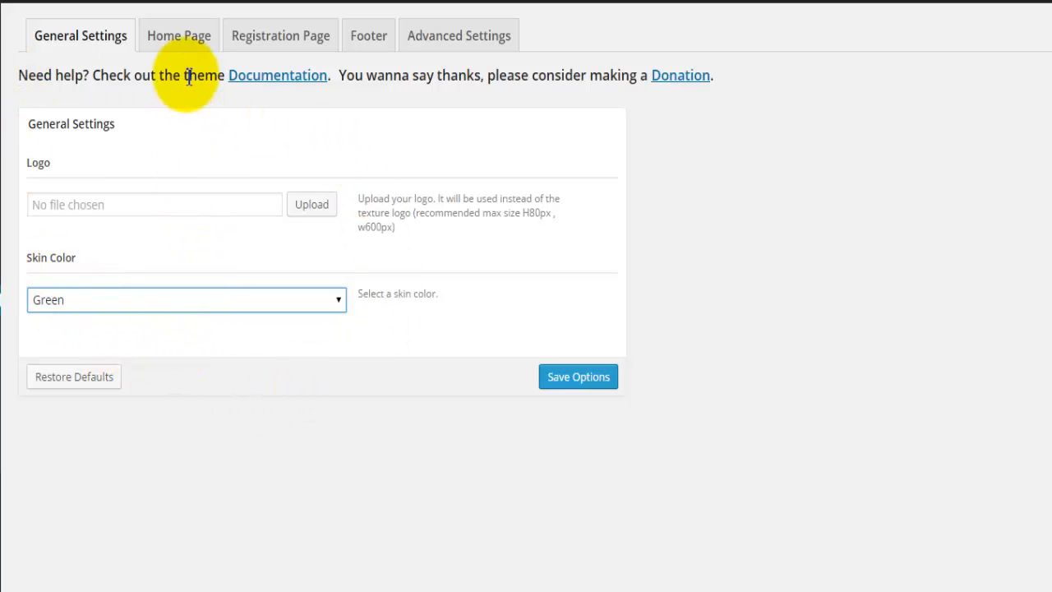
Step: Change the home page's welcome message title to "Hello and Welcome to myOnline community" and save the options
click(179, 51)
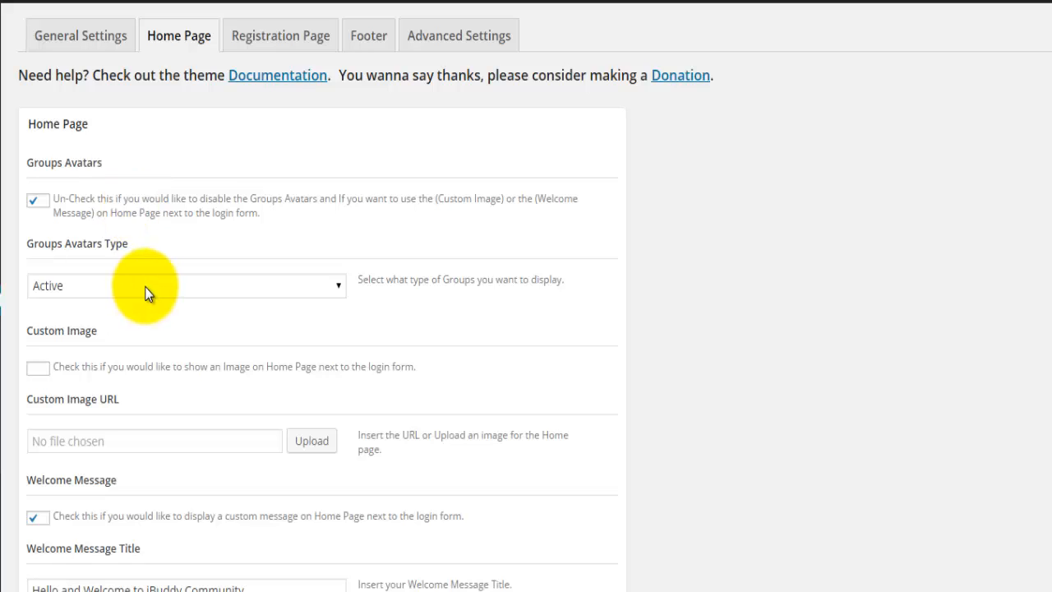
scroll(145, 305, down, 2)
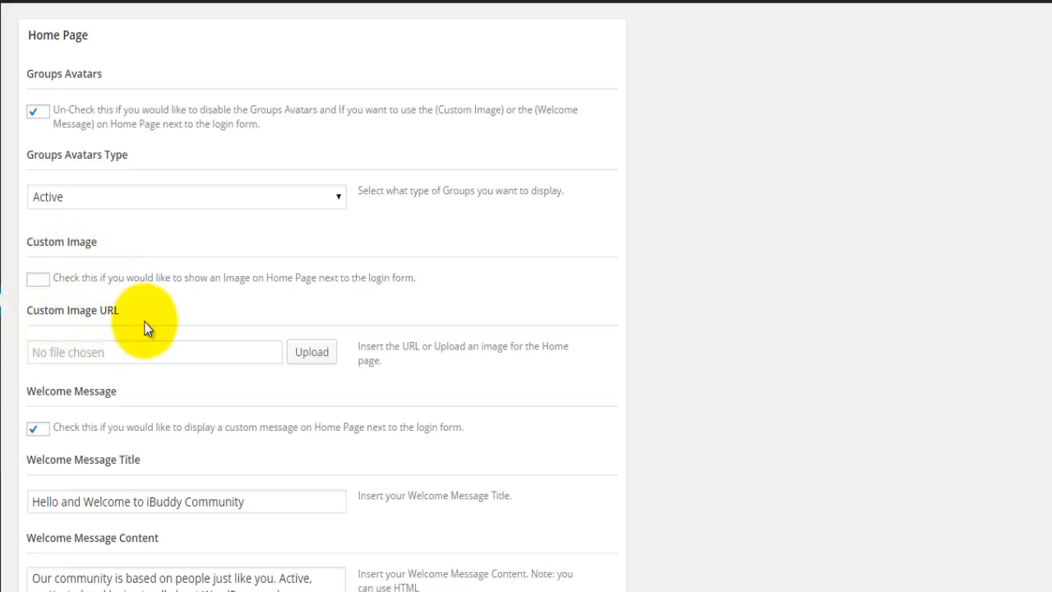
scroll(145, 329, down, 1)
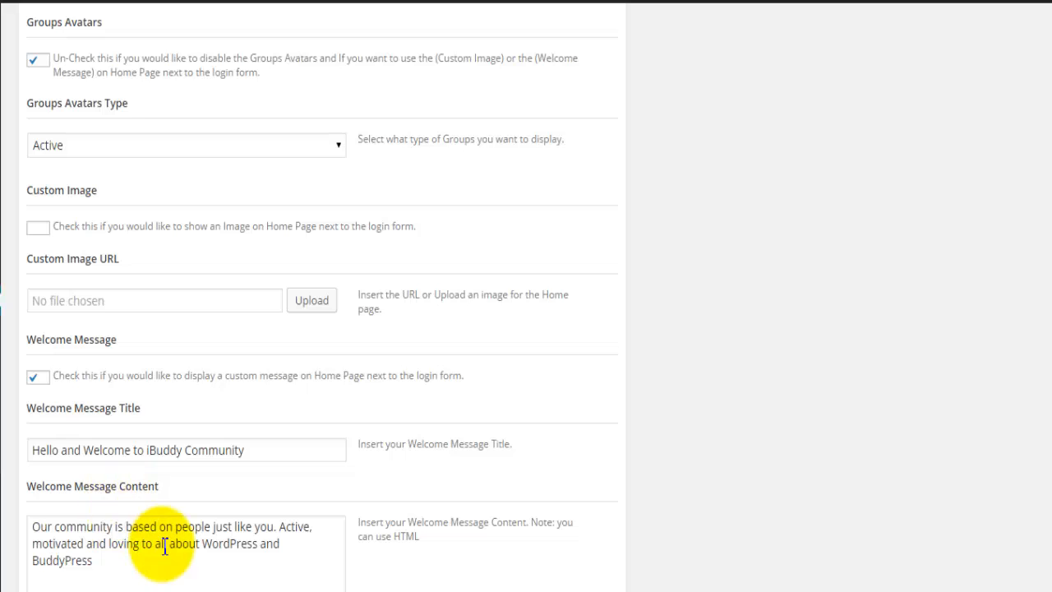
click(148, 451)
drag(148, 451, 321, 460)
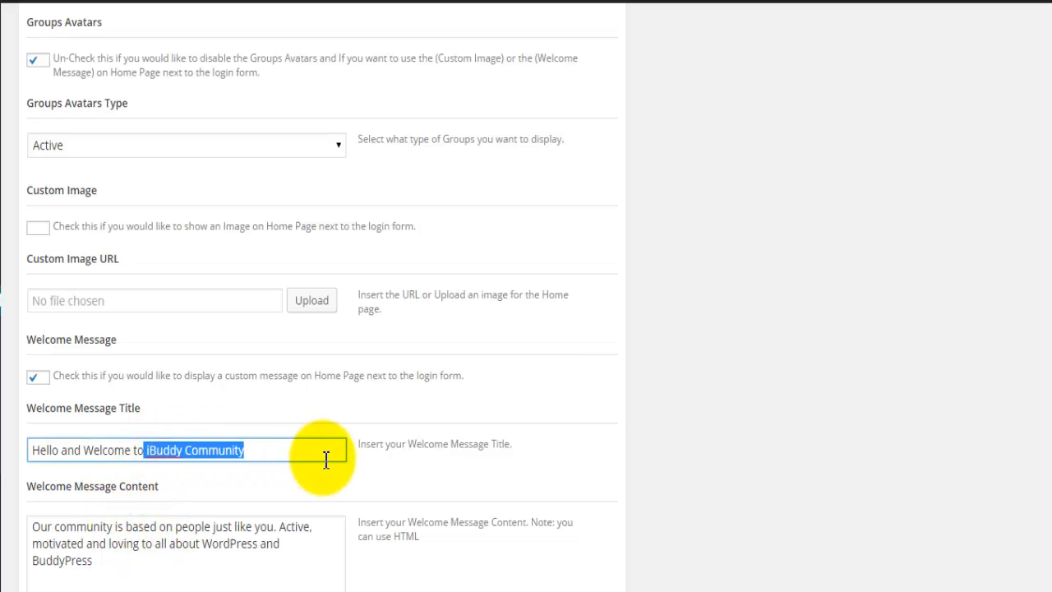
key(BackSpace)
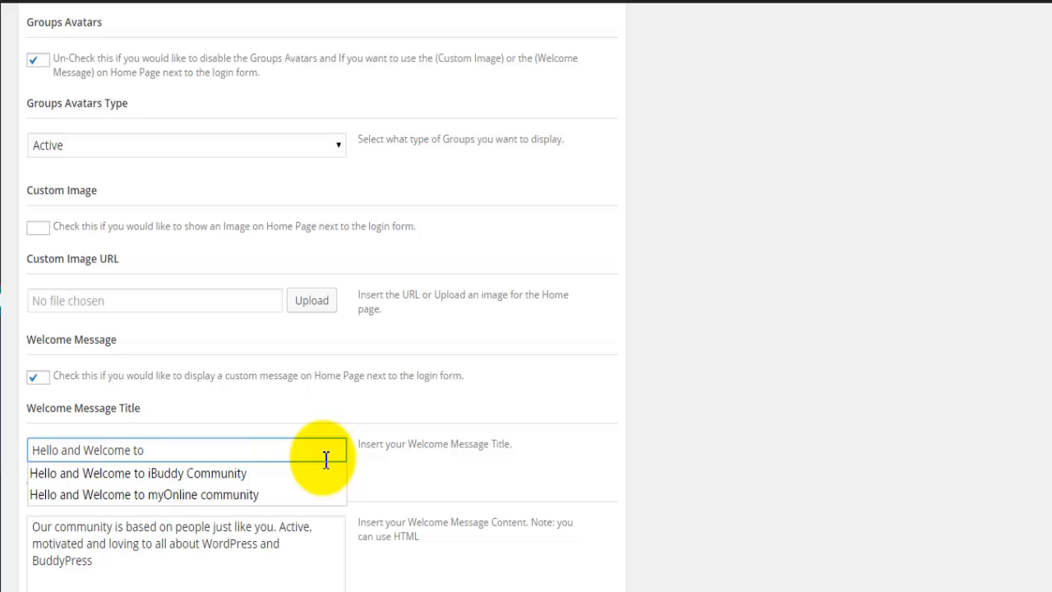
text(my)
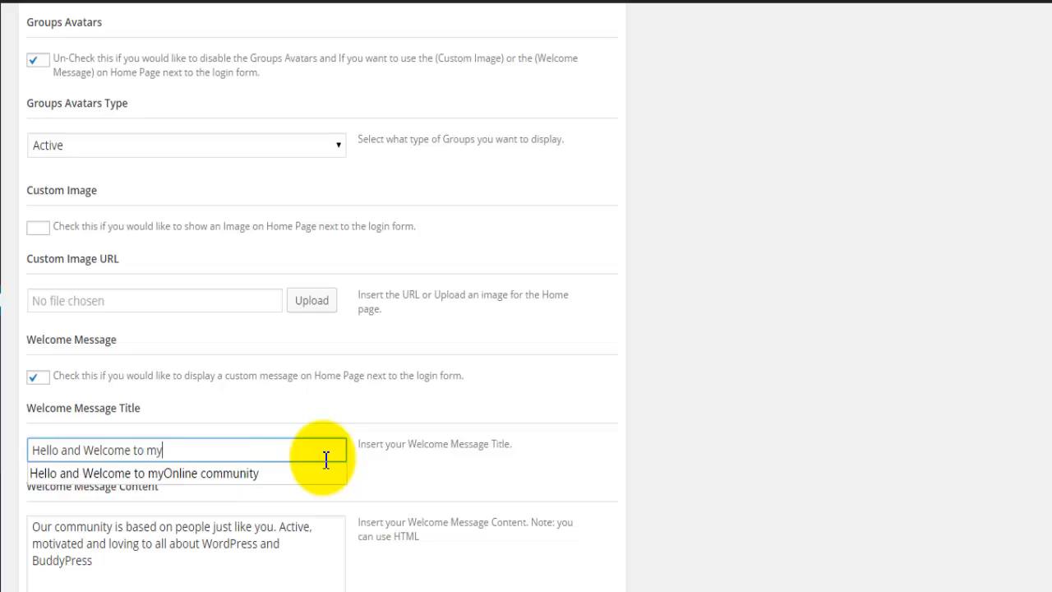
key(Down)
key(Tab)
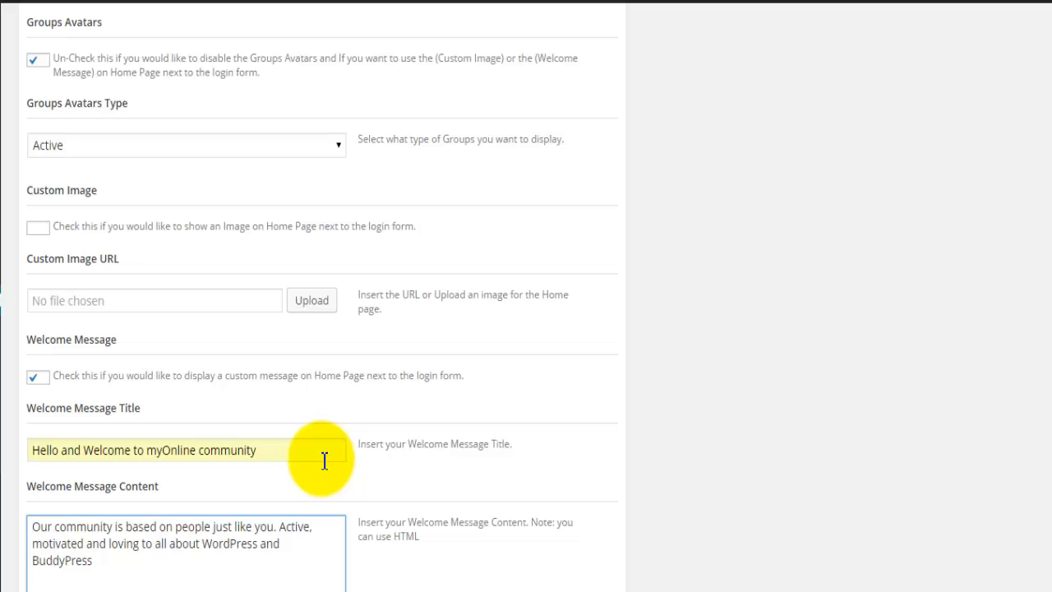
click(490, 525)
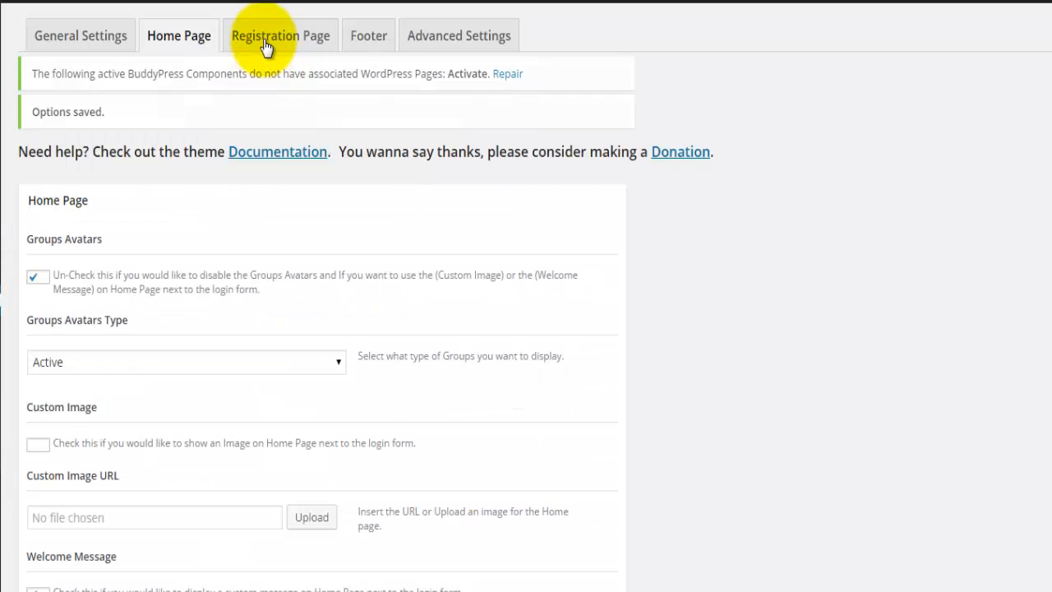
Step: Change the registration page's custom message title to "Hello and Welcome to myOnline Community" and save the options
click(265, 37)
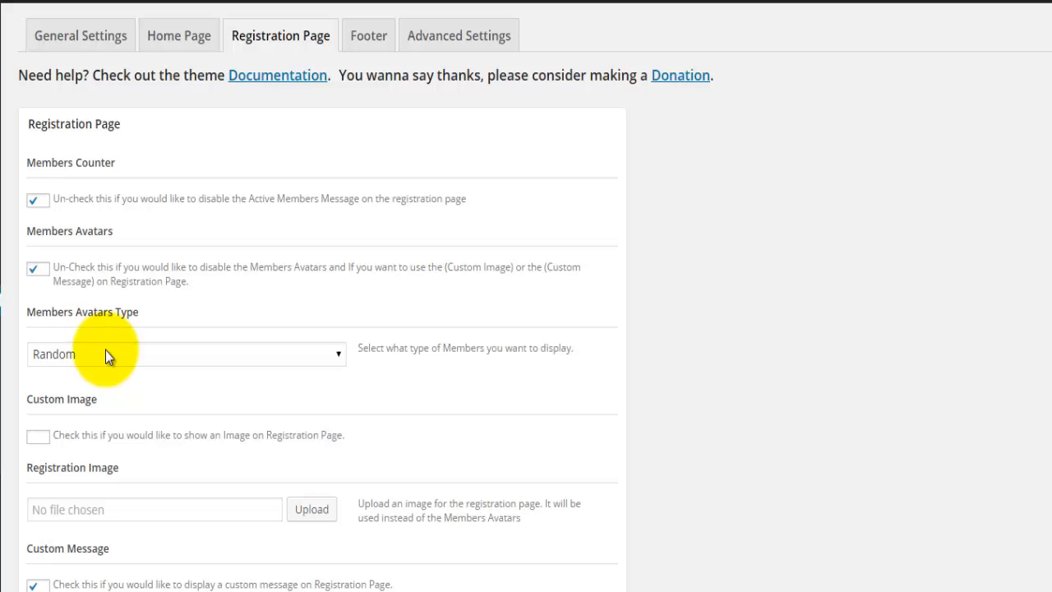
scroll(105, 353, down, 2)
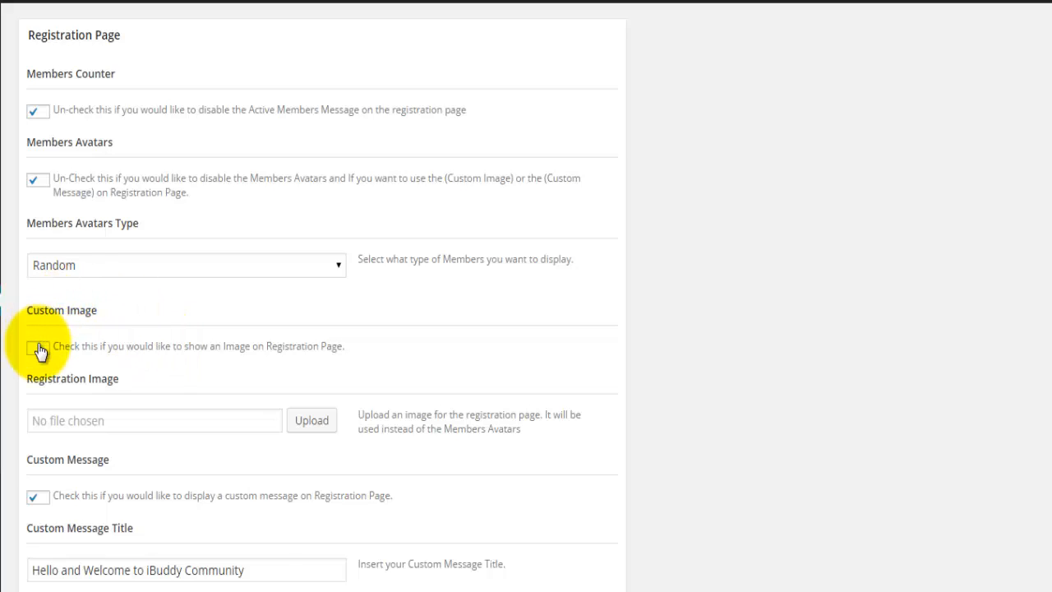
click(65, 421)
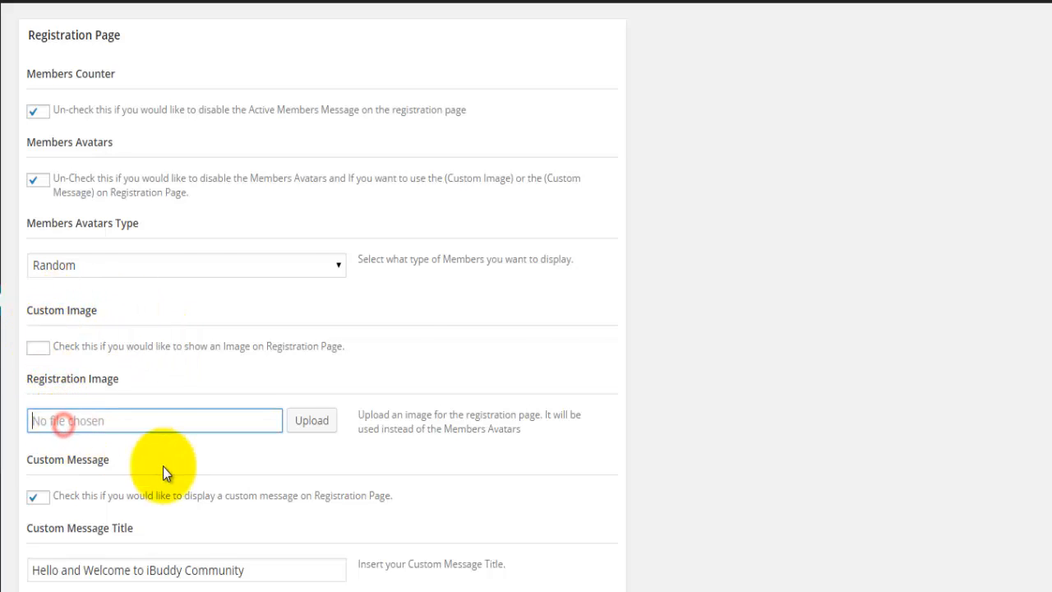
scroll(163, 466, down, 2)
scroll(163, 467, down, 1)
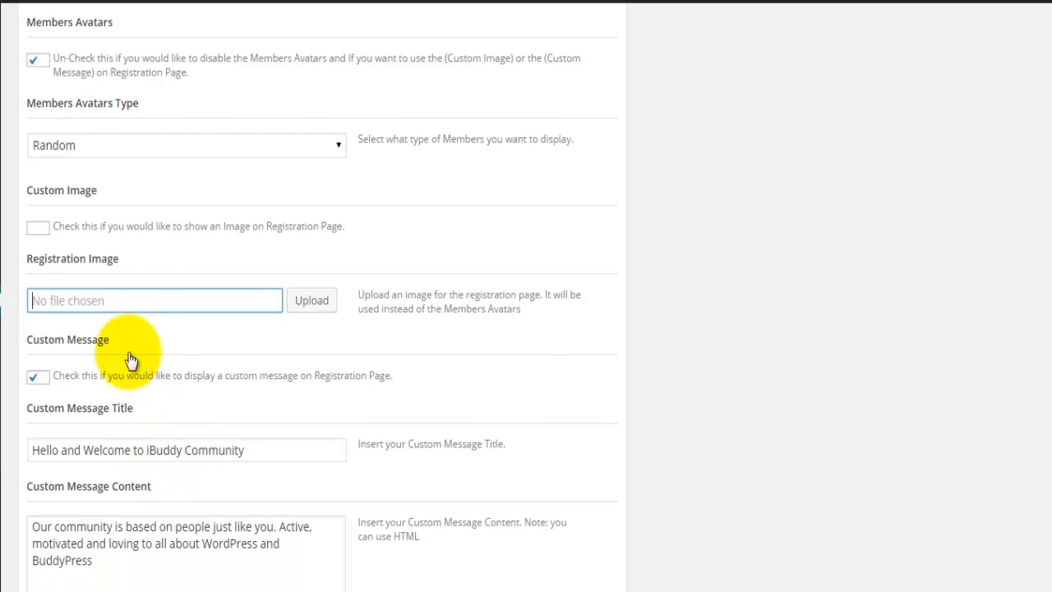
click(153, 448)
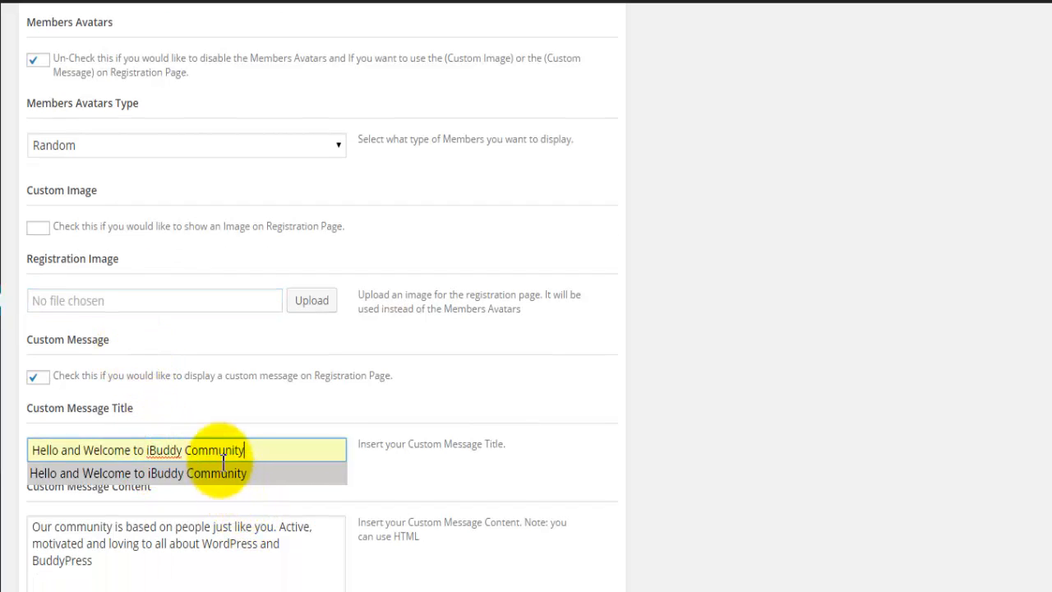
click(170, 450)
double_click(170, 451)
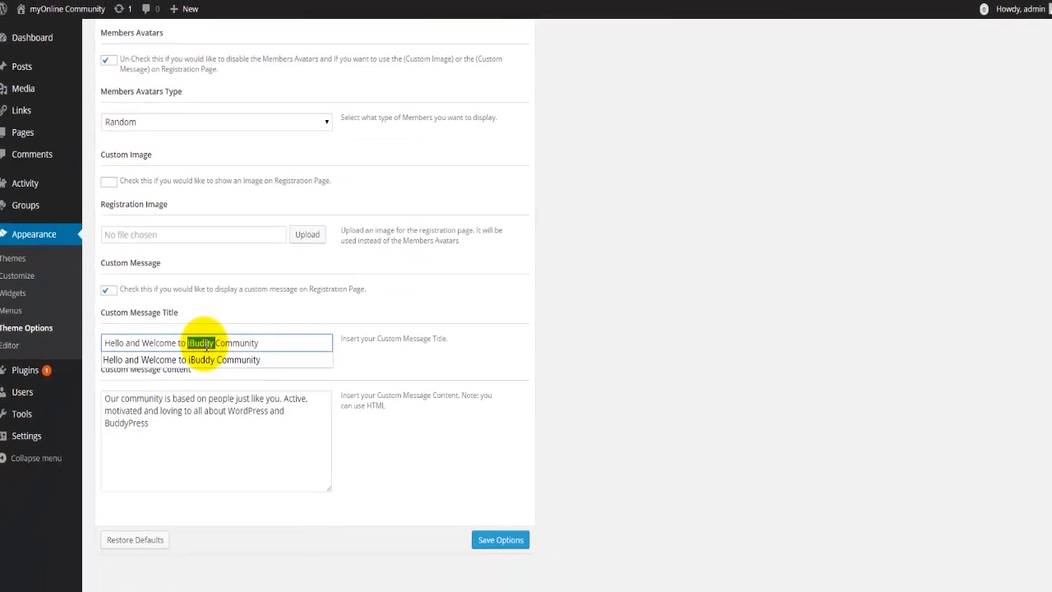
text(myOnline)
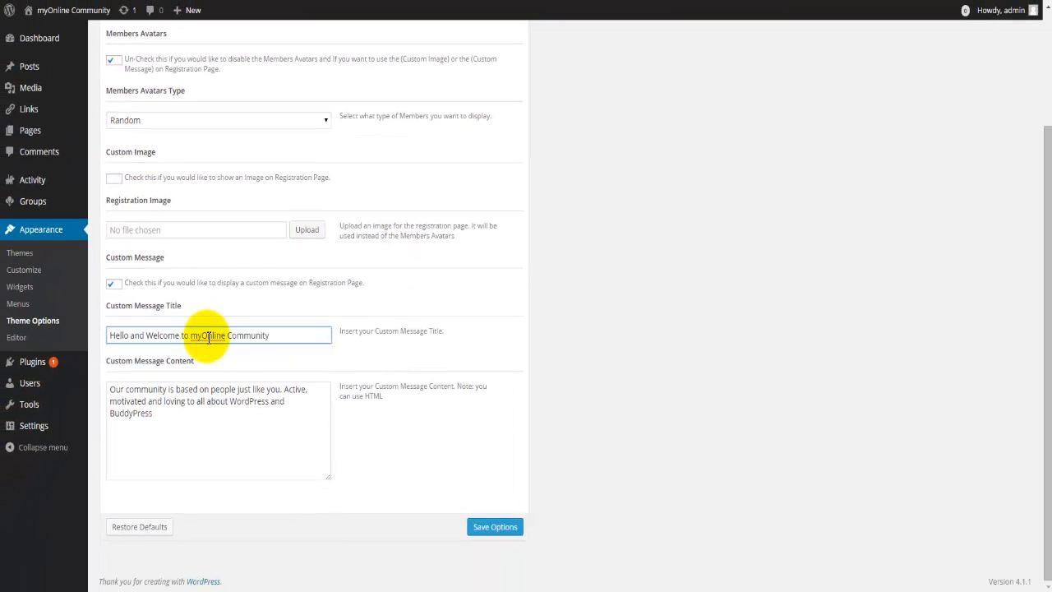
click(493, 526)
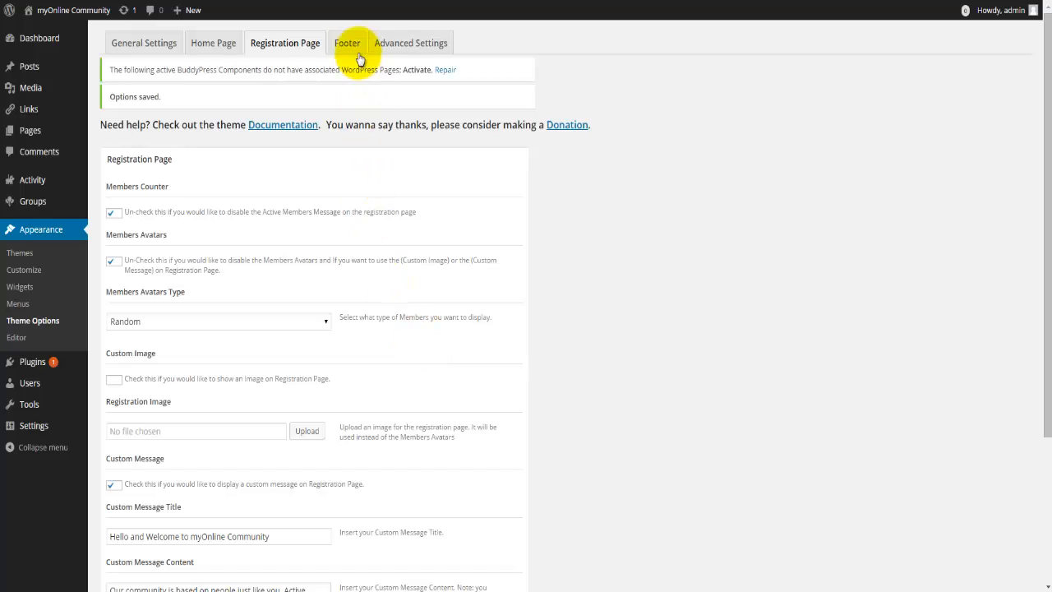
Step: Review the theme's footer copyright text option and the advanced lock-down and redirect page settings
click(351, 47)
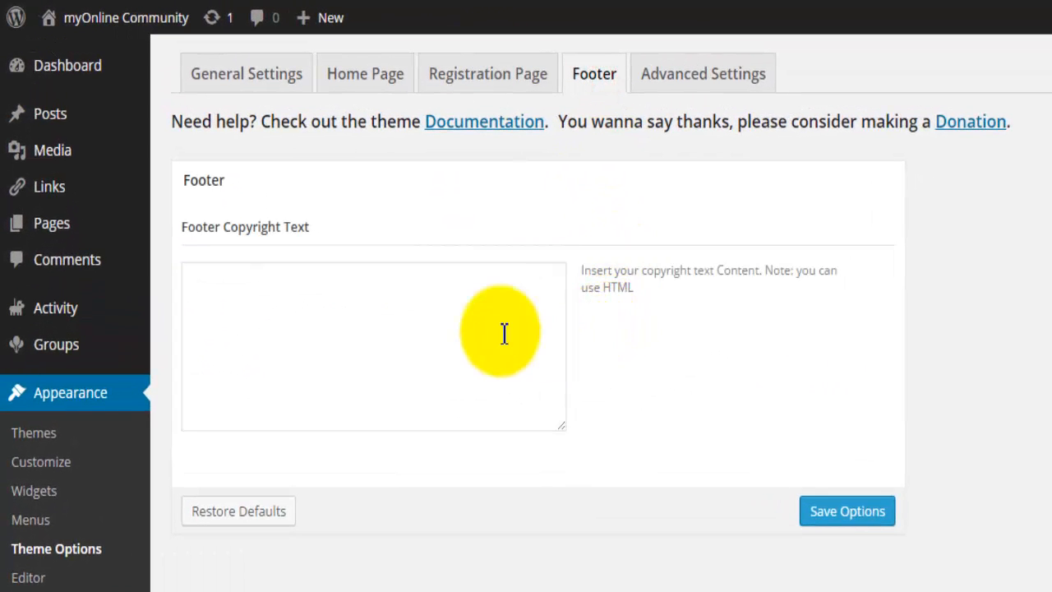
click(276, 374)
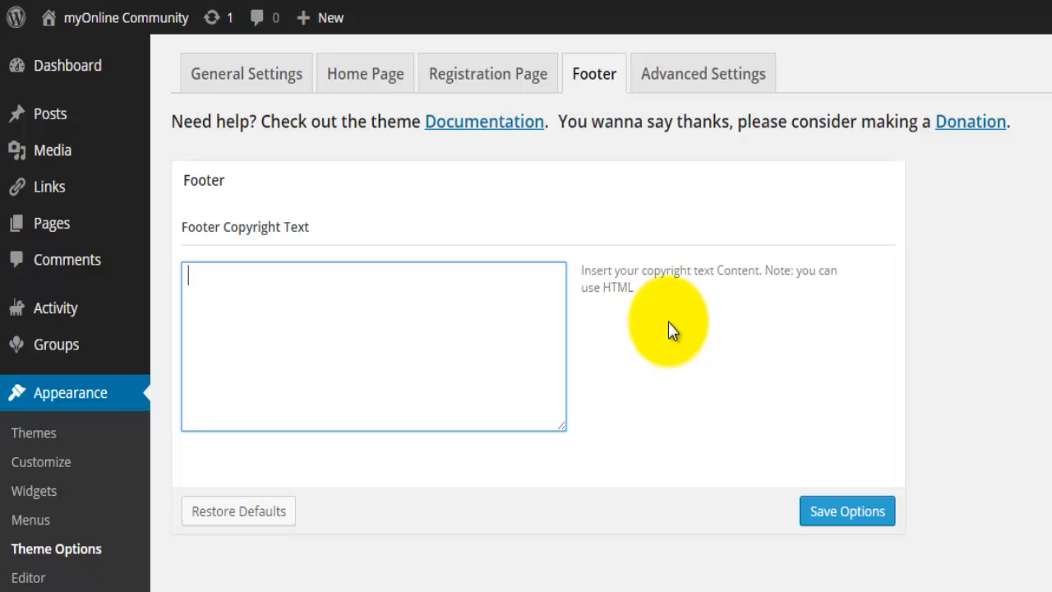
double_click(618, 288)
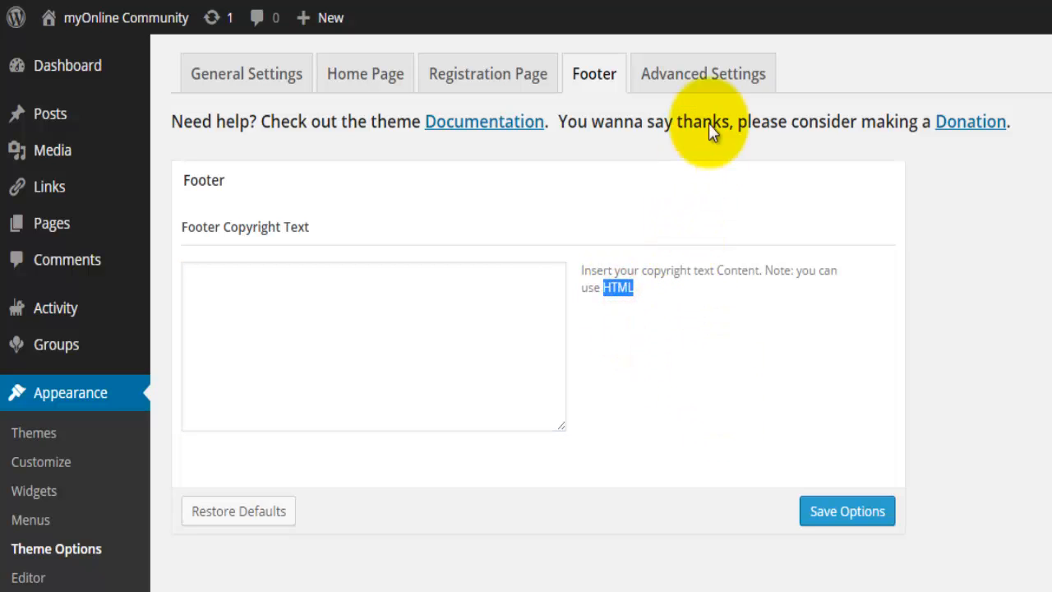
click(713, 76)
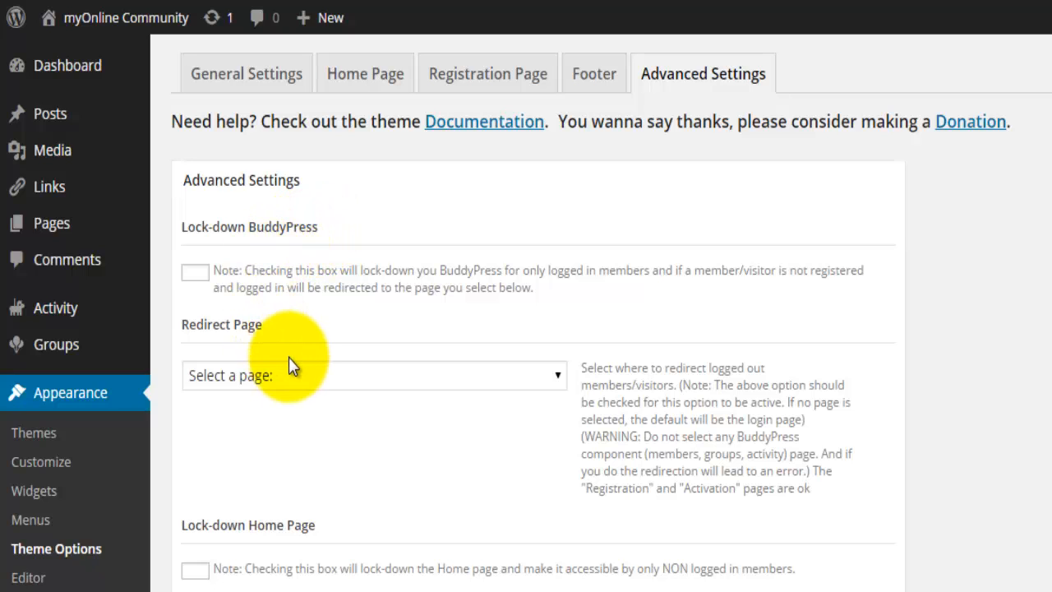
scroll(279, 542, down, 4)
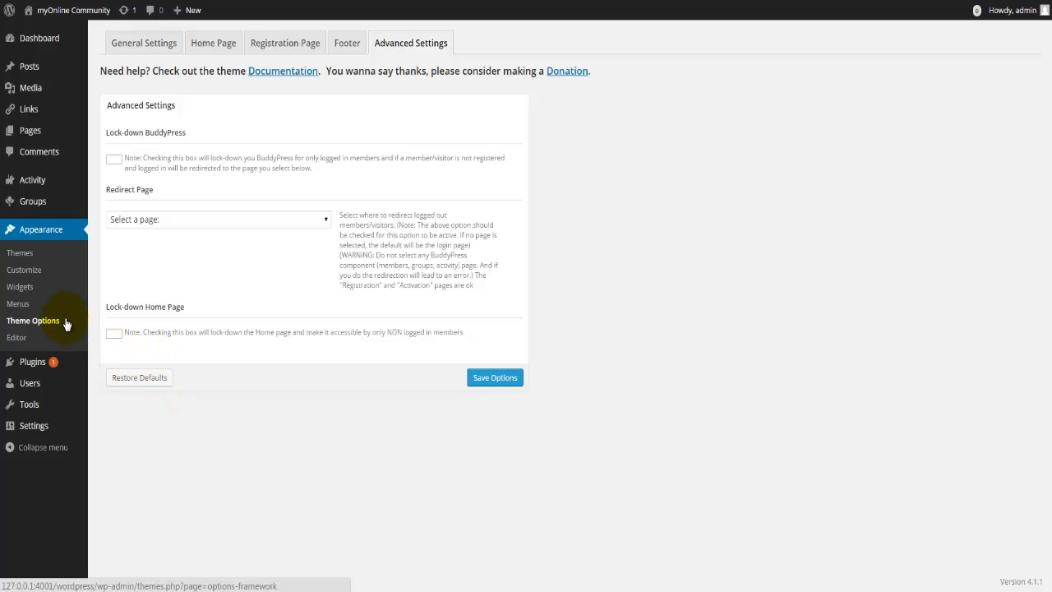
Step: Open the site's general settings and check the membership option that lets anyone register
mouse_move(38, 386)
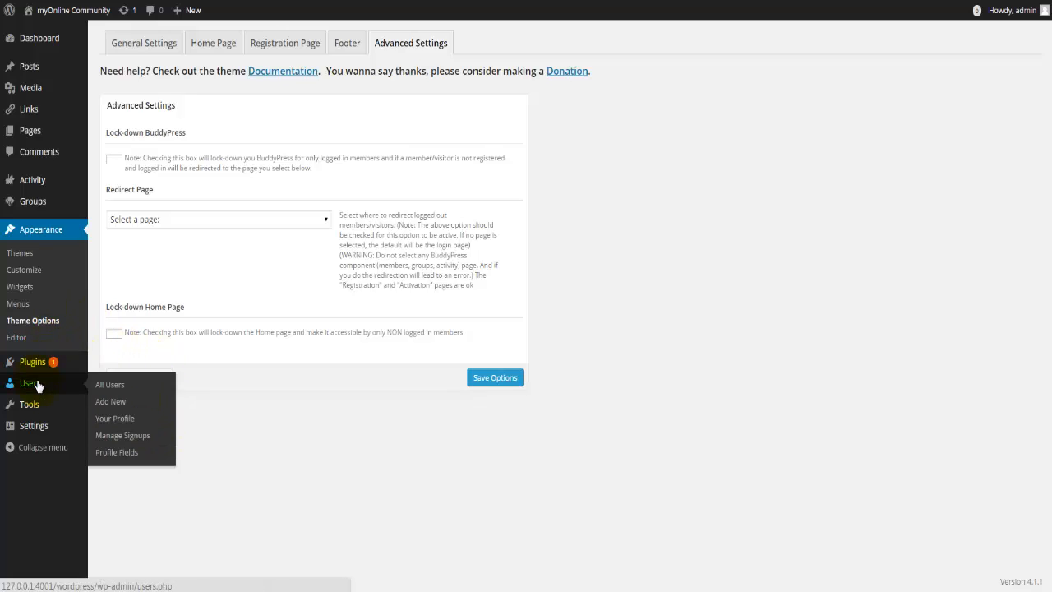
mouse_move(52, 429)
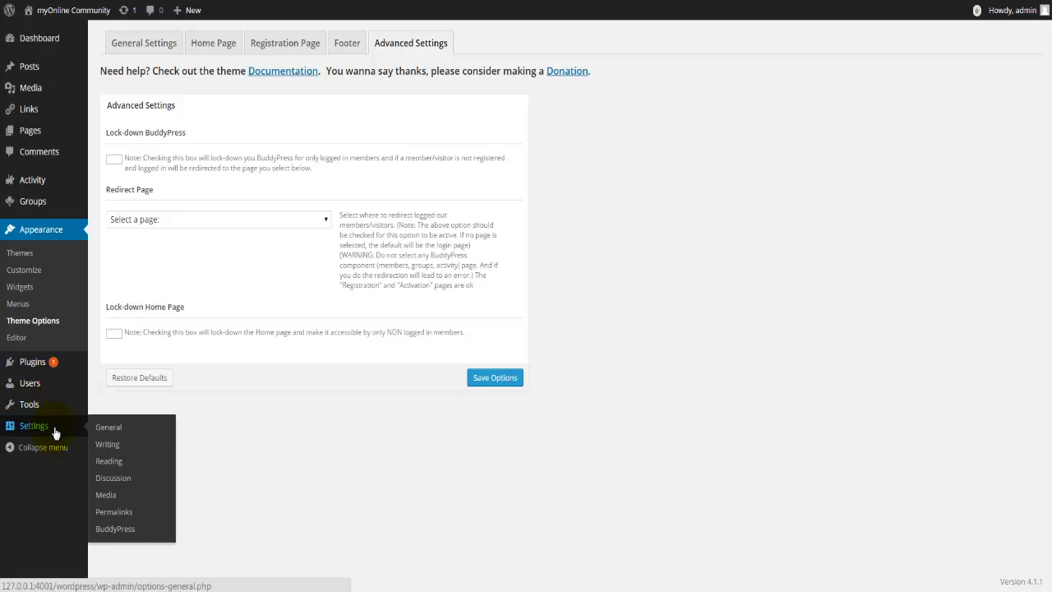
click(121, 430)
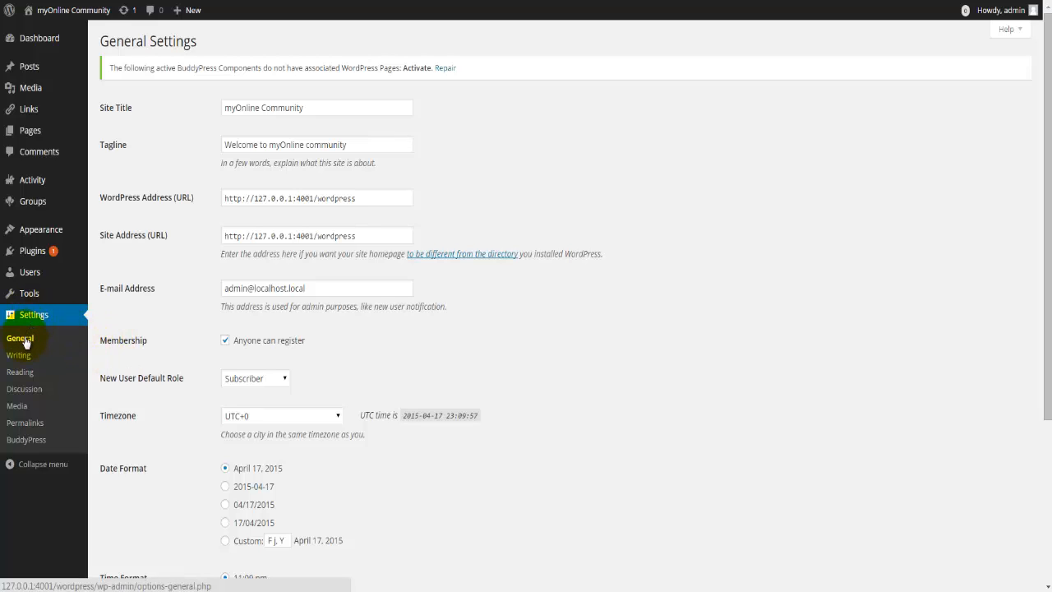
drag(94, 339, 143, 347)
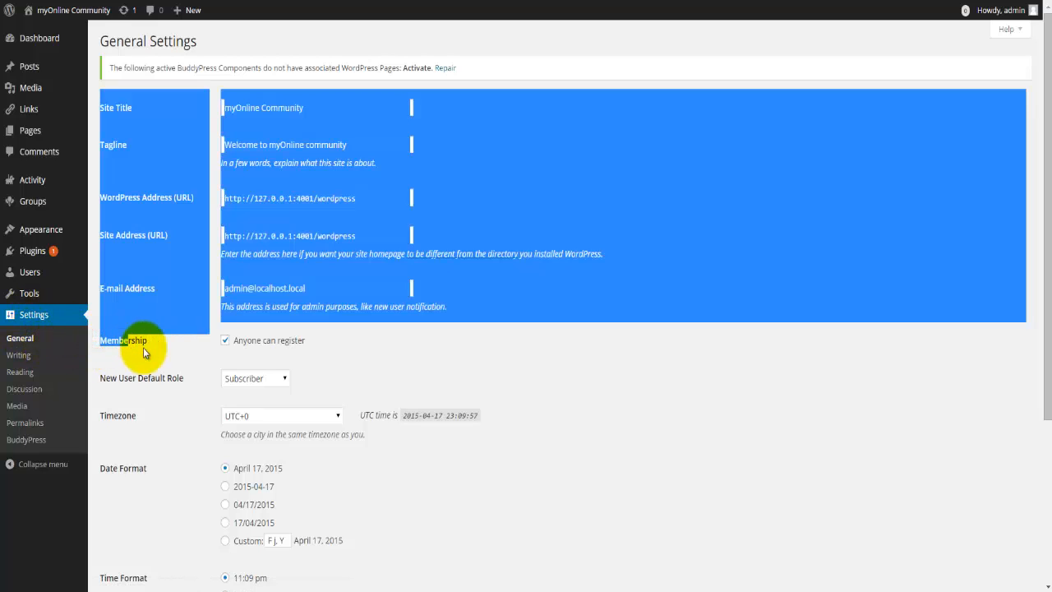
click(143, 347)
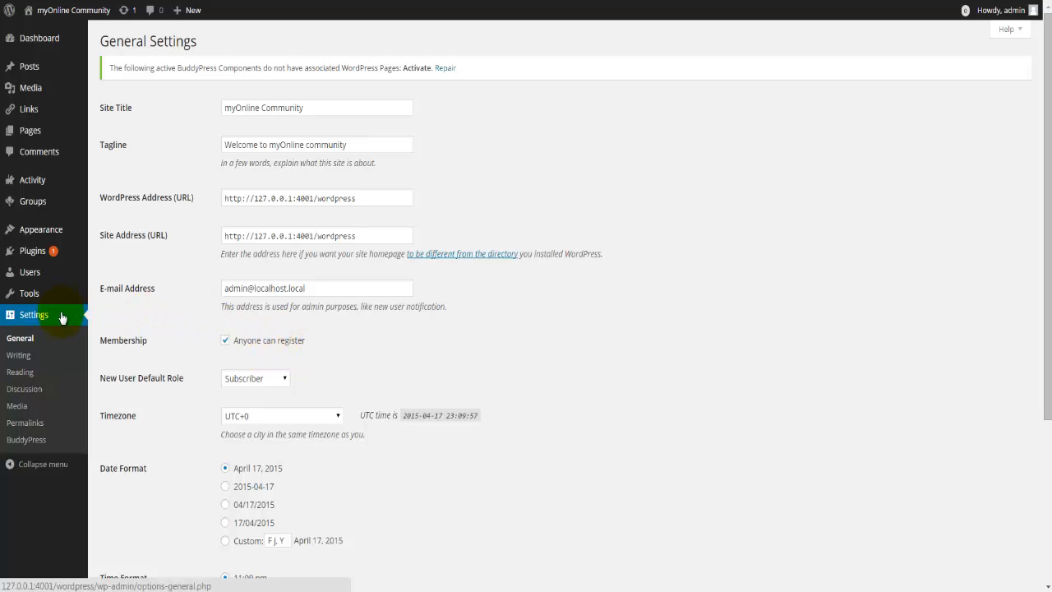
Step: Enable the Site Tracking component in the BuddyPress settings and save the settings
click(42, 444)
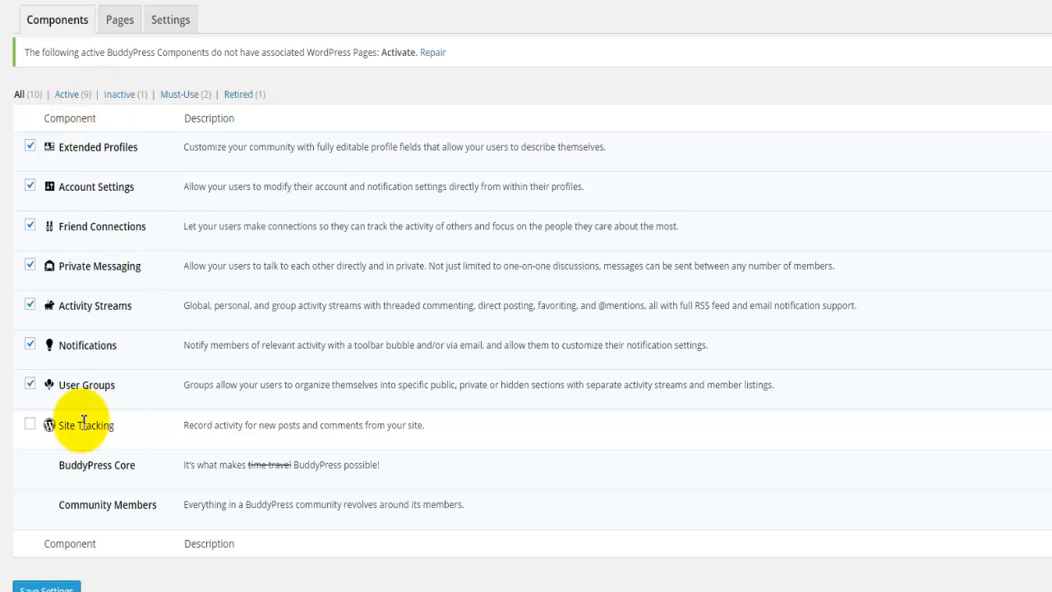
click(29, 423)
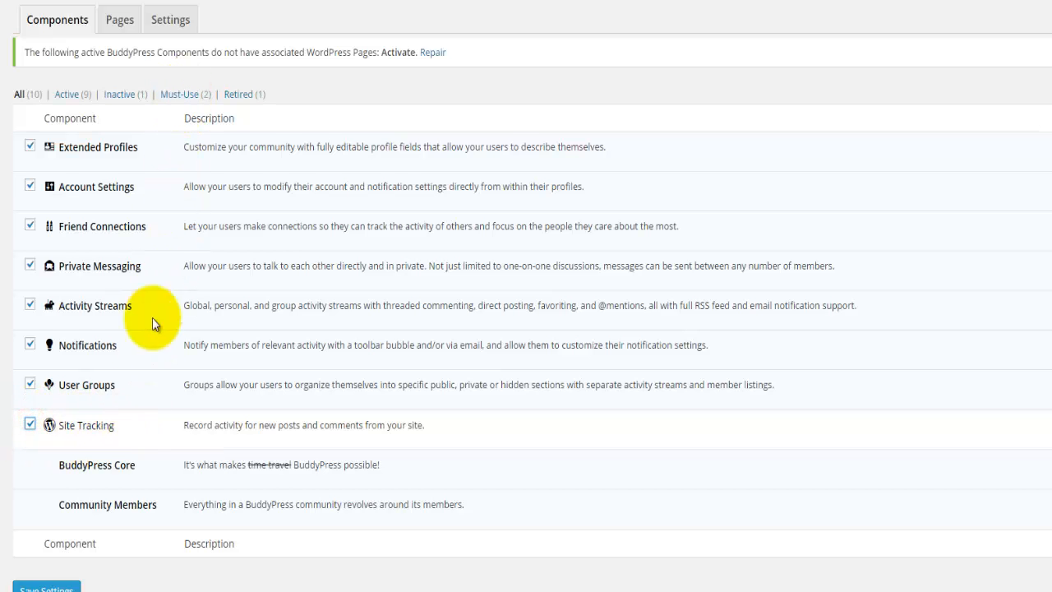
Step: Run the BuddyPress repair tool for "Count friends for each user"
mouse_move(64, 294)
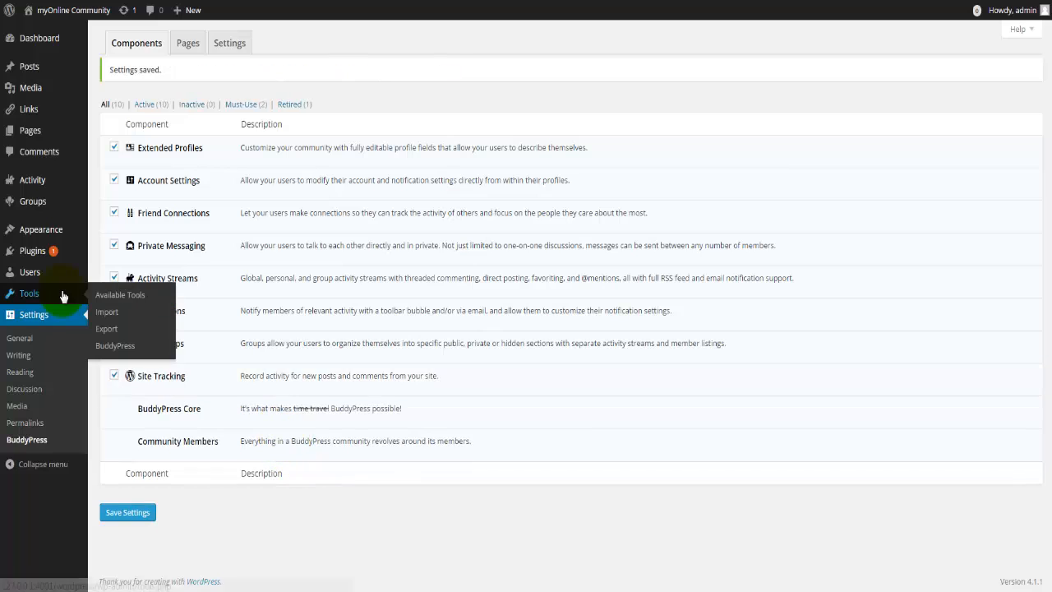
click(129, 346)
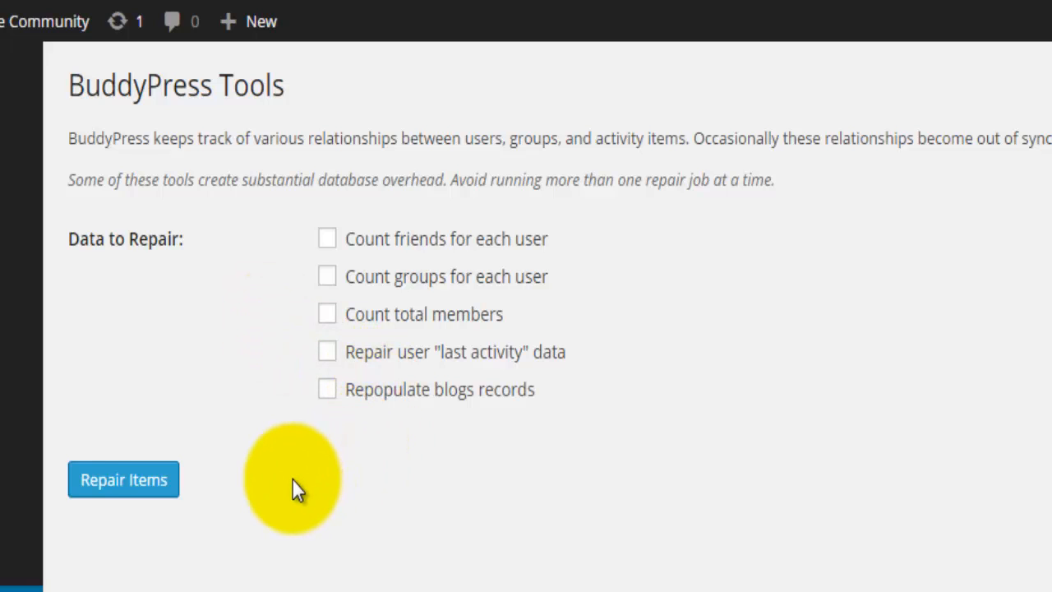
click(361, 258)
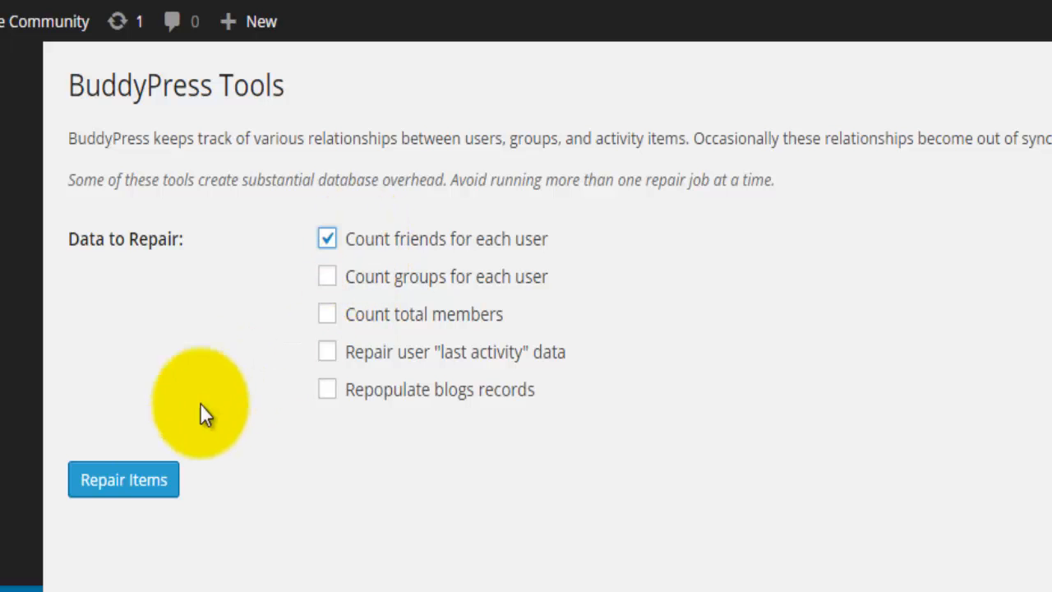
click(146, 475)
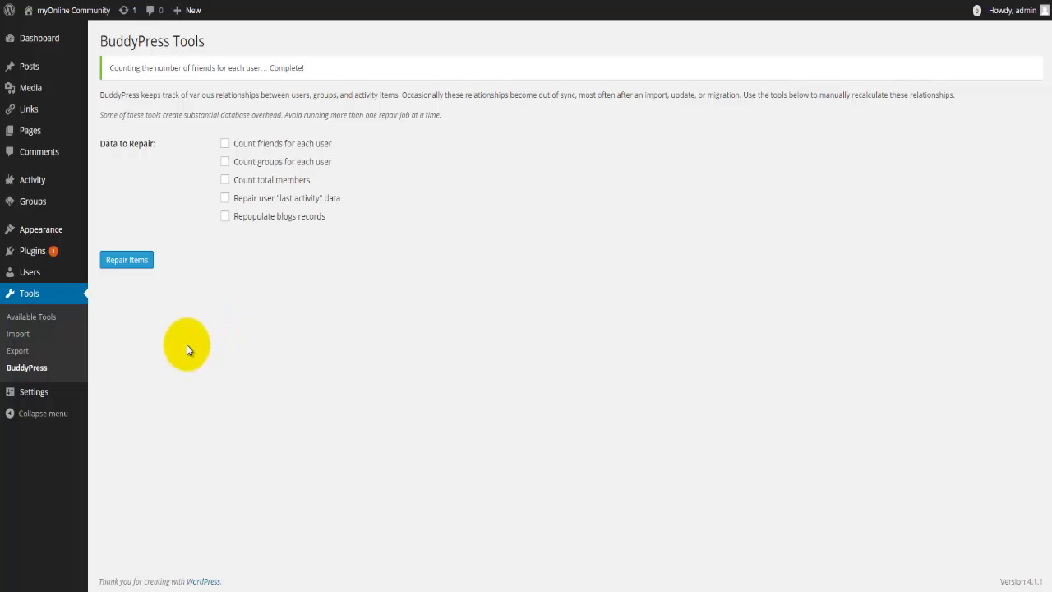
Step: Check the pending signups under Manage Signups and view the list of administrator accounts
mouse_move(54, 274)
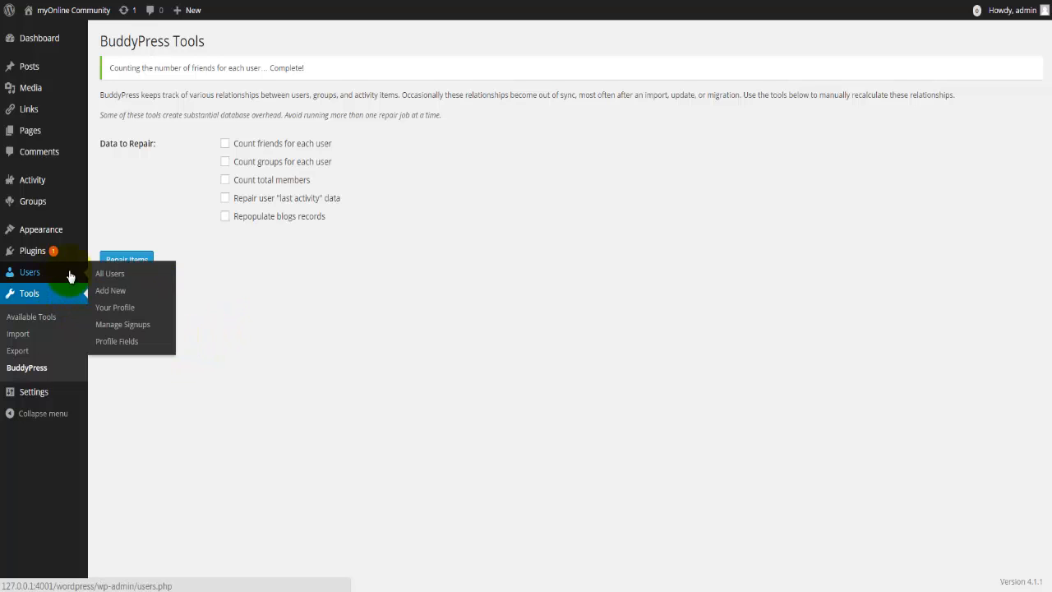
click(143, 323)
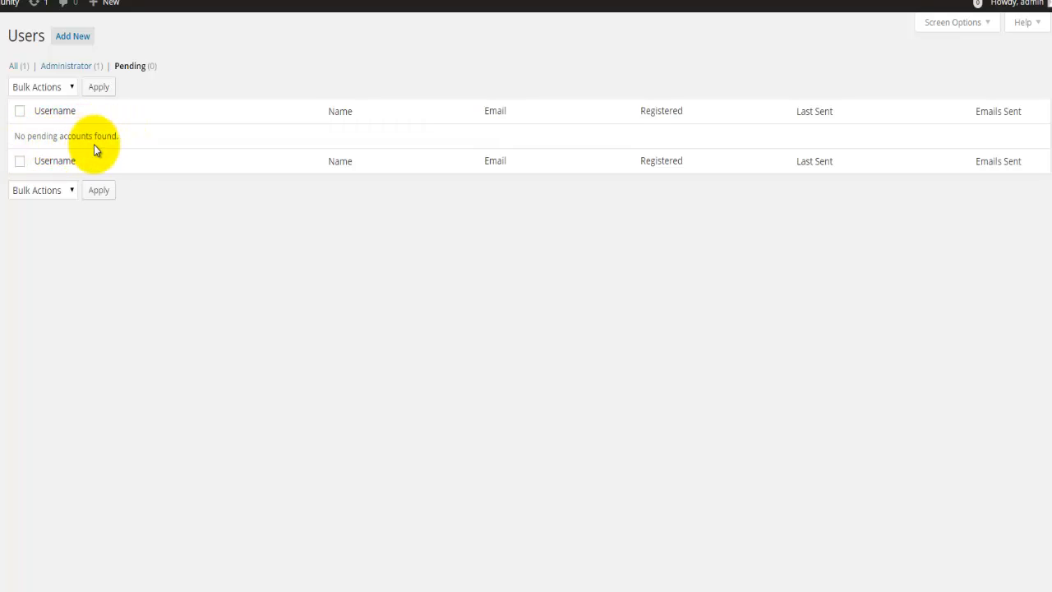
click(78, 70)
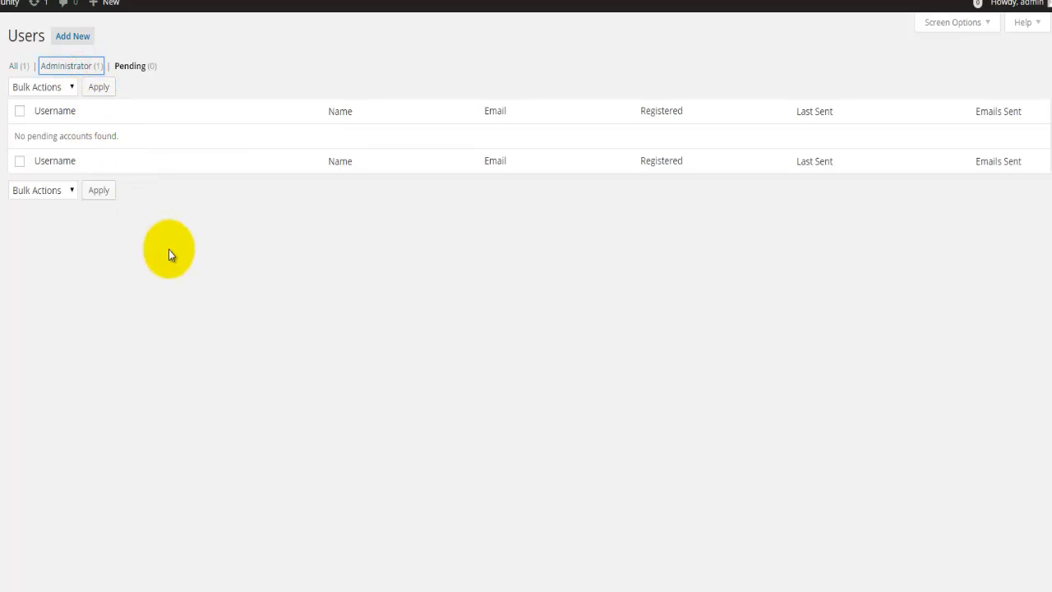
mouse_move(82, 135)
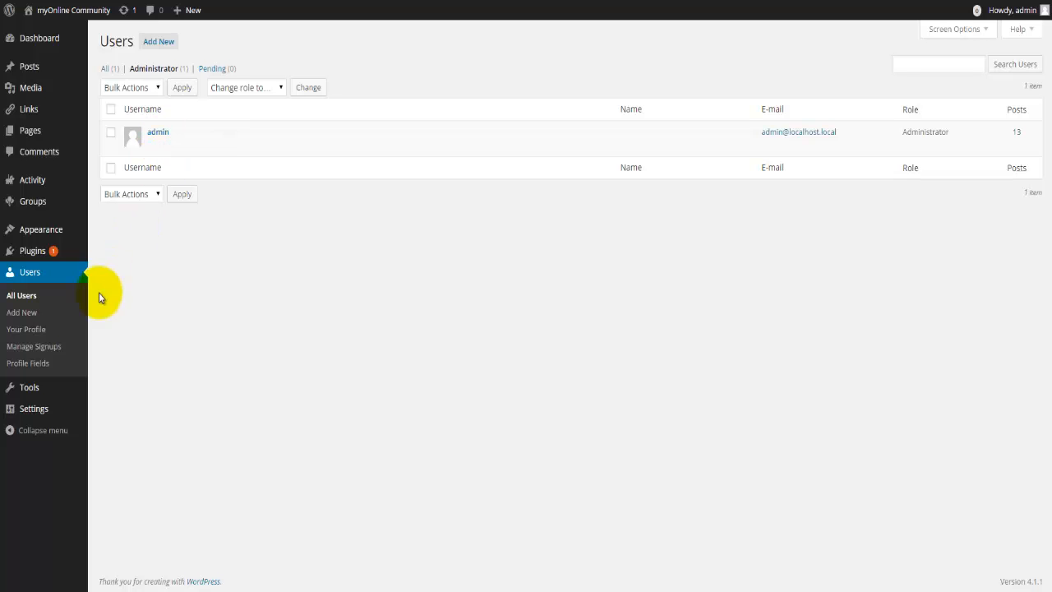
Step: Examine the profile fields and the new field form's name, description, requirement and field type options
click(50, 370)
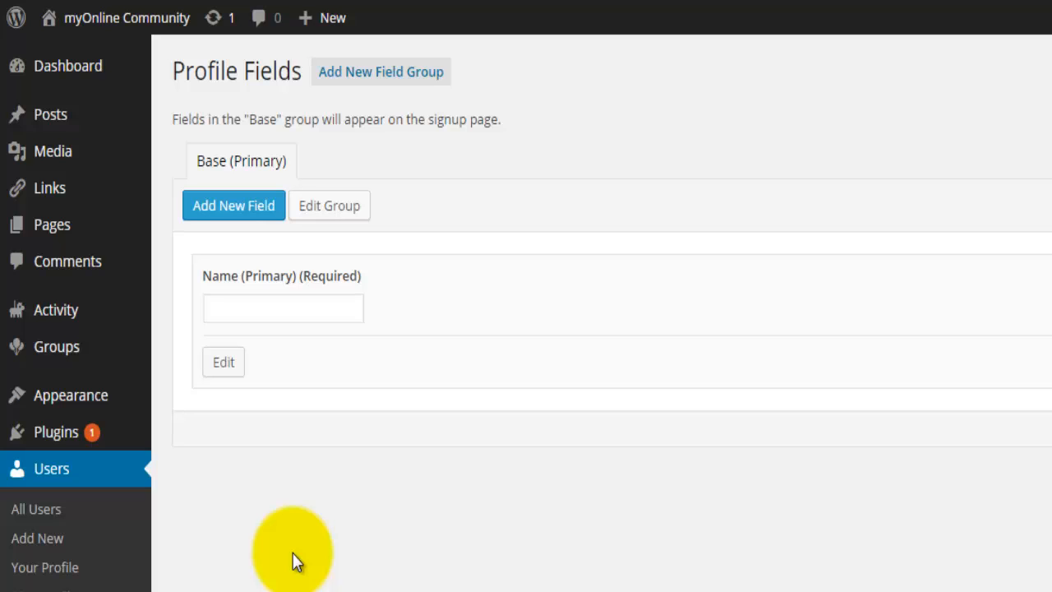
click(307, 310)
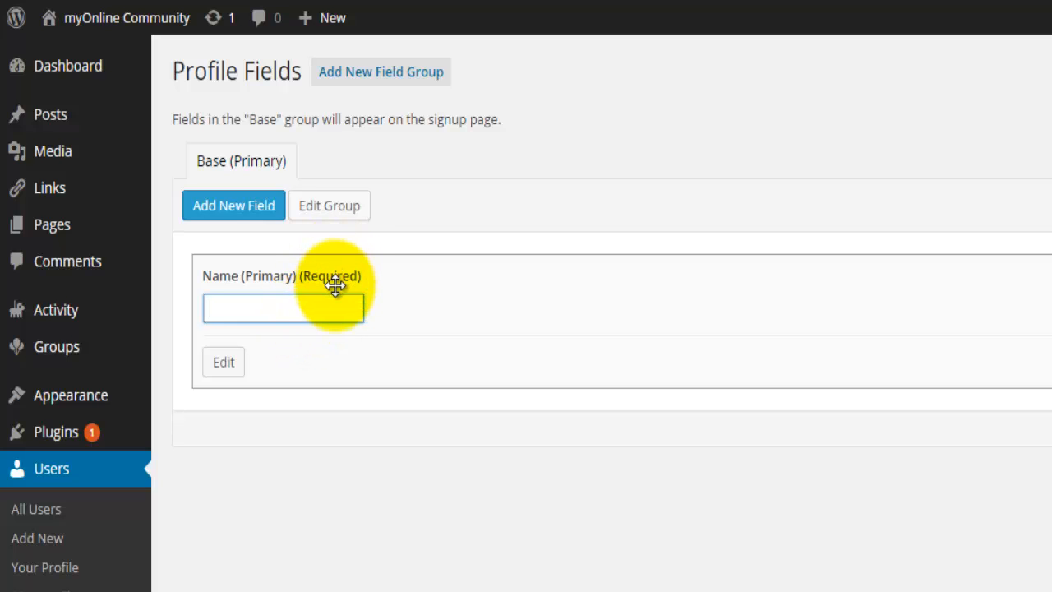
click(258, 214)
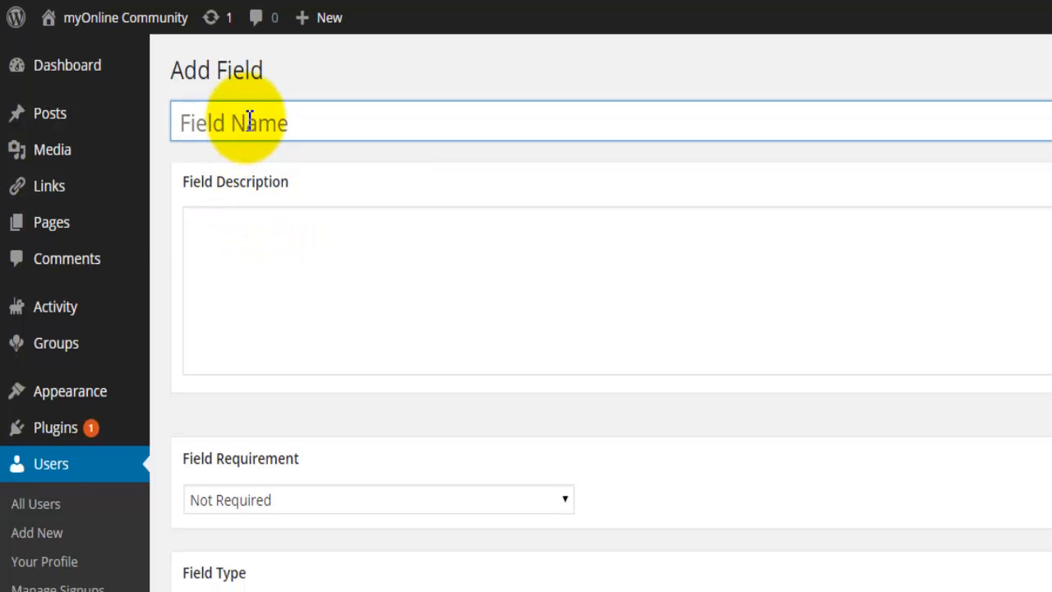
click(252, 121)
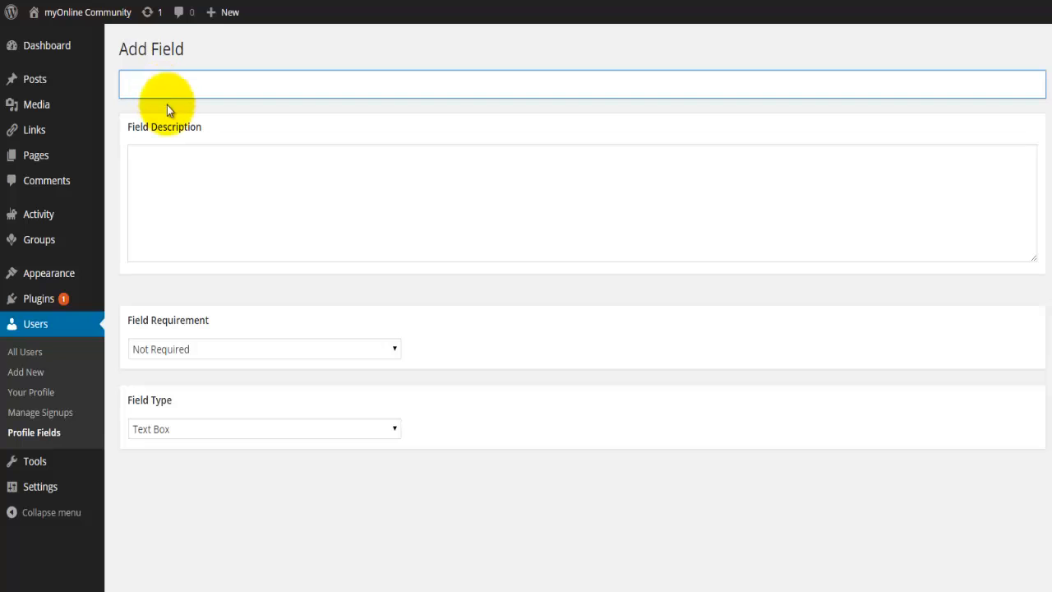
click(180, 174)
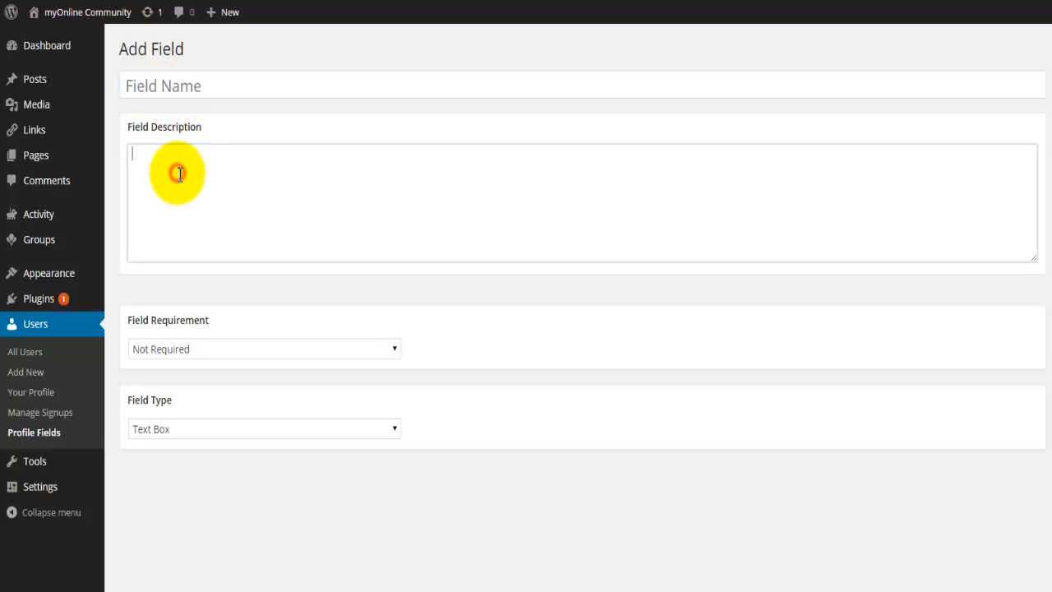
click(188, 350)
click(188, 350)
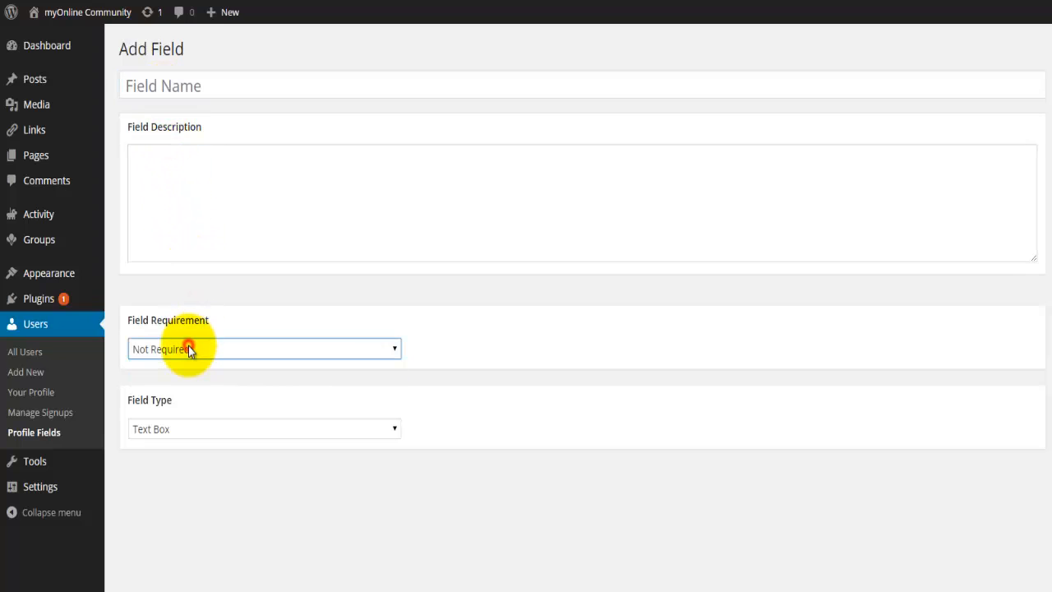
click(181, 429)
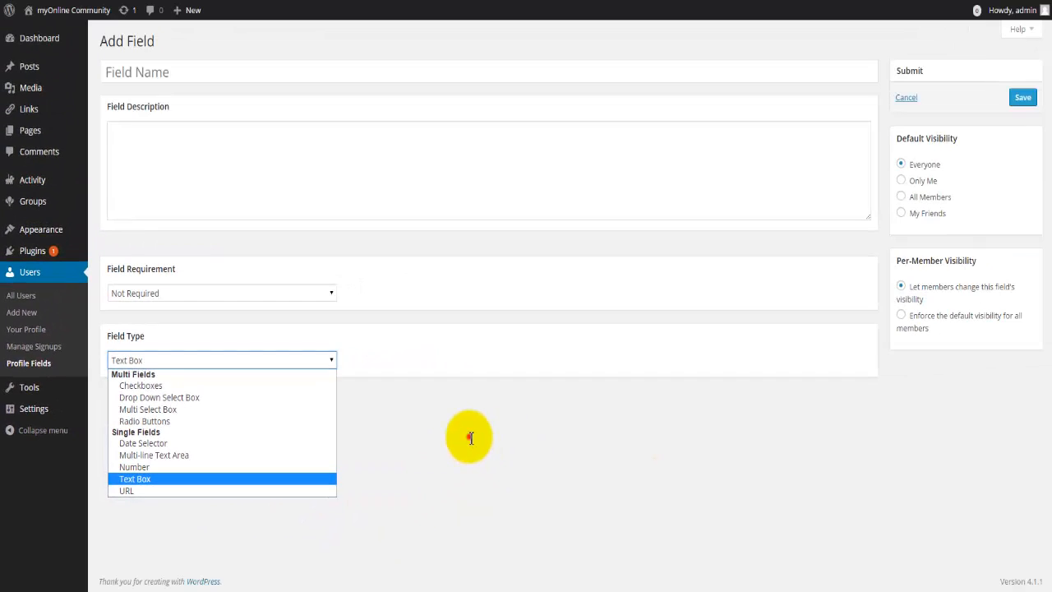
click(470, 437)
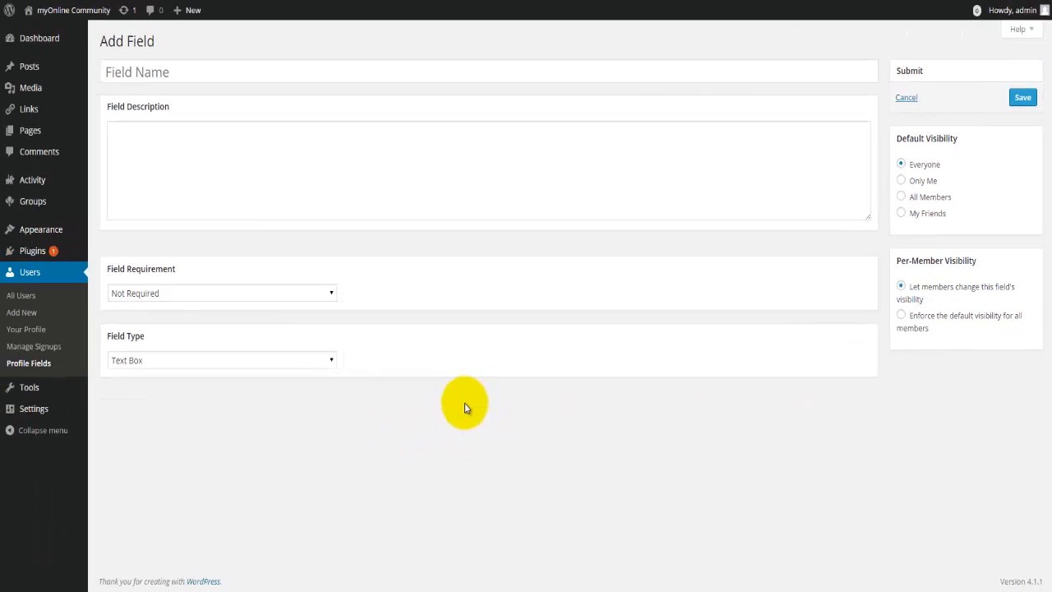
Step: Review the admin account's own profile settings, including personal options, contact and biographical info, and its Extended Profile page
click(36, 332)
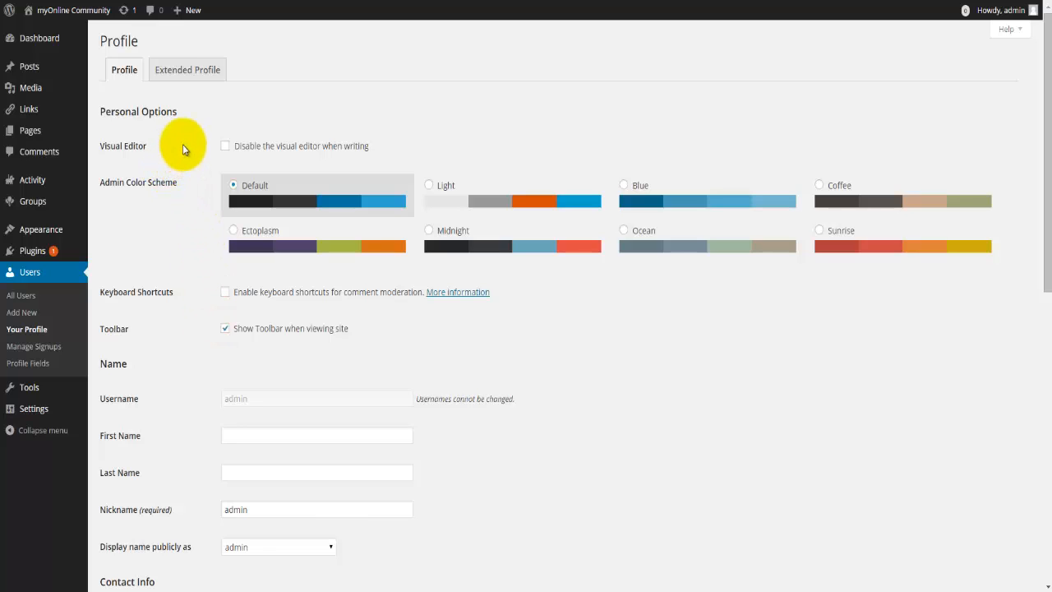
scroll(244, 358, down, 1)
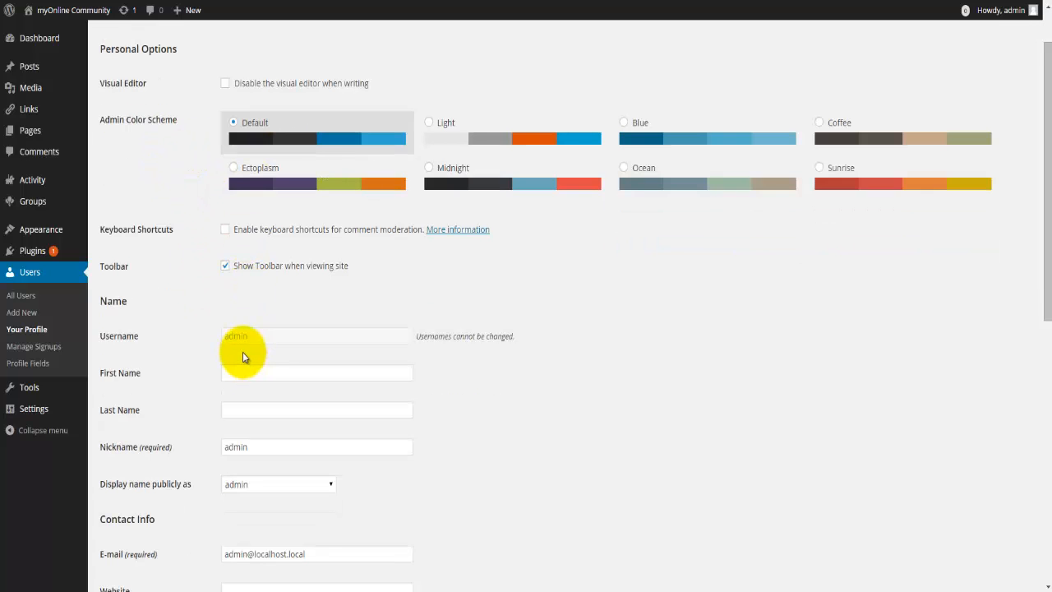
scroll(245, 362, down, 1)
scroll(244, 362, down, 1)
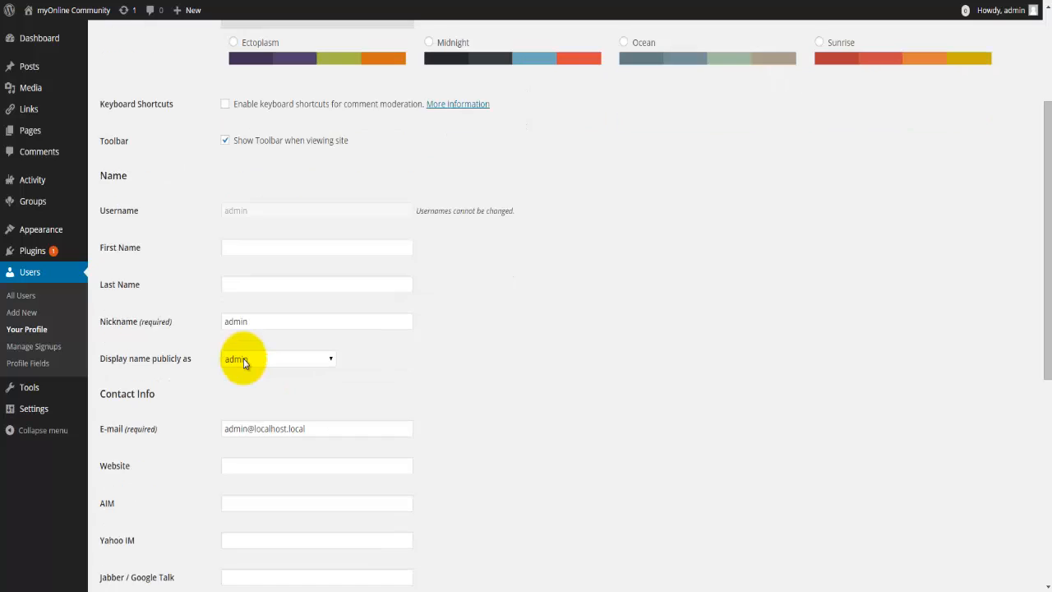
scroll(245, 362, down, 4)
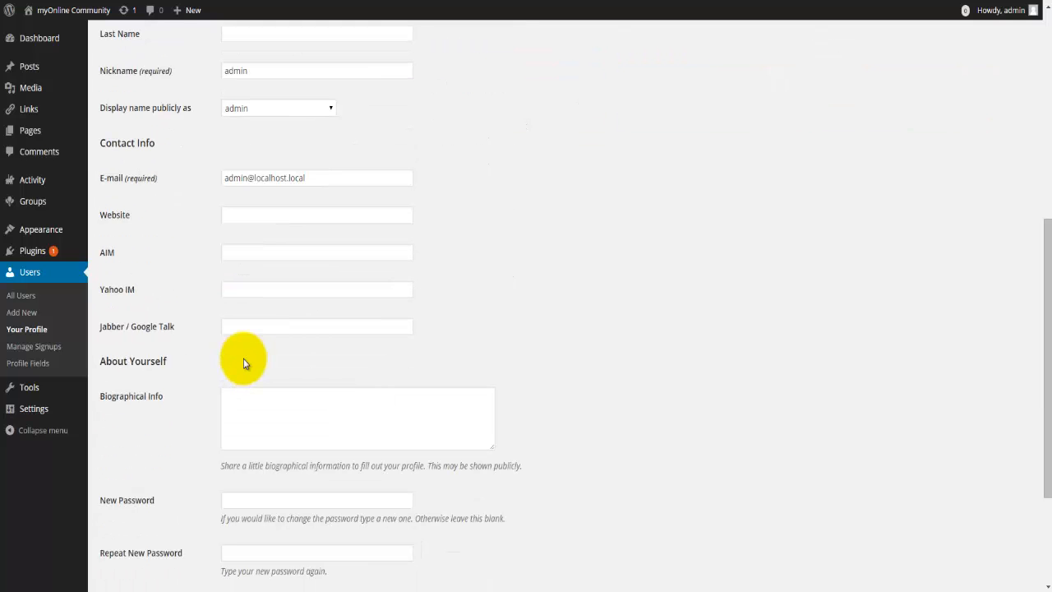
click(252, 422)
scroll(166, 427, down, 3)
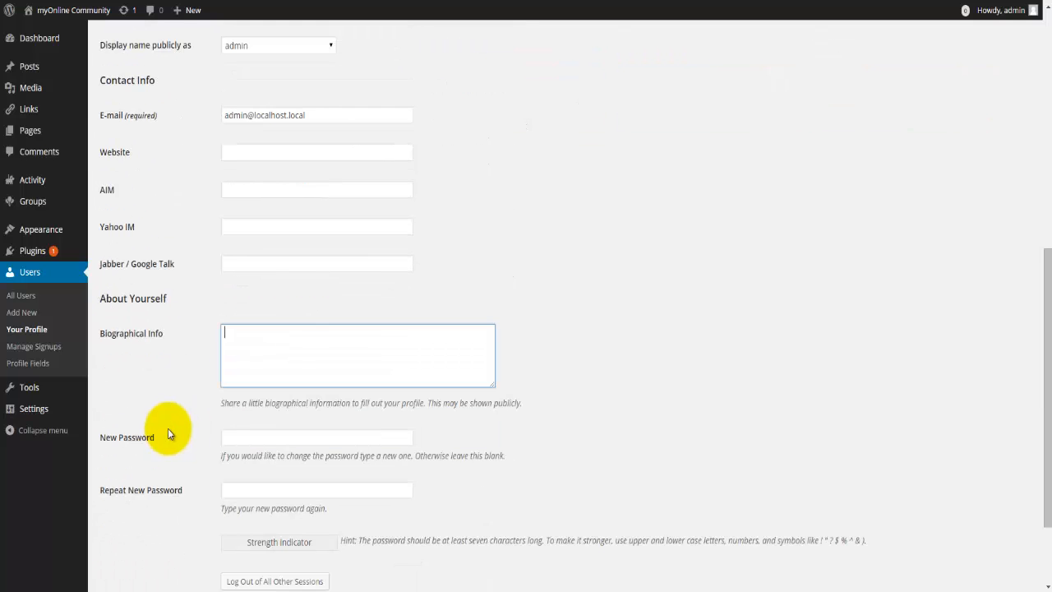
scroll(194, 461, up, 10)
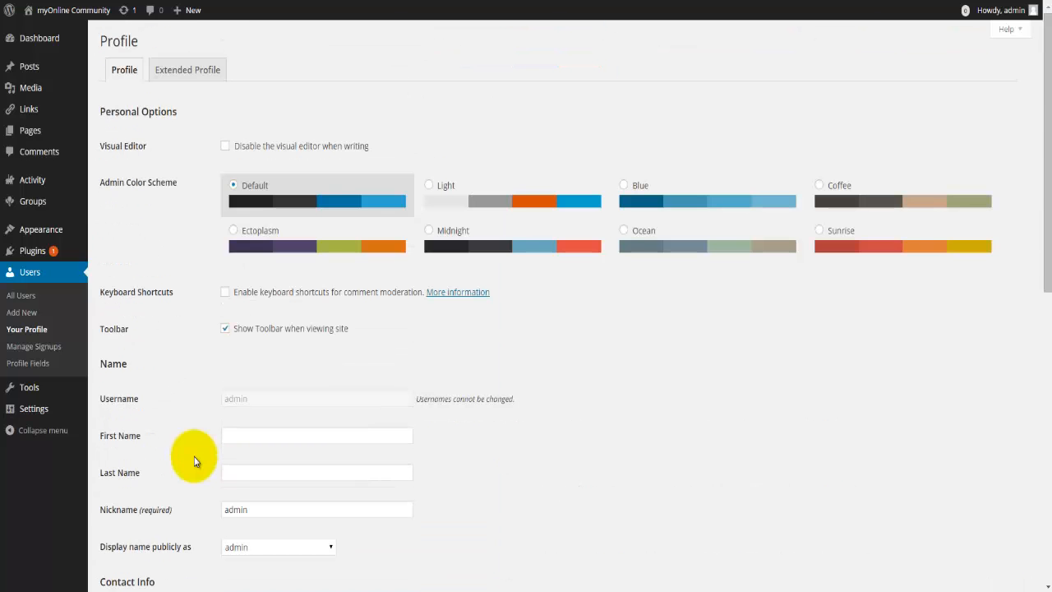
click(199, 71)
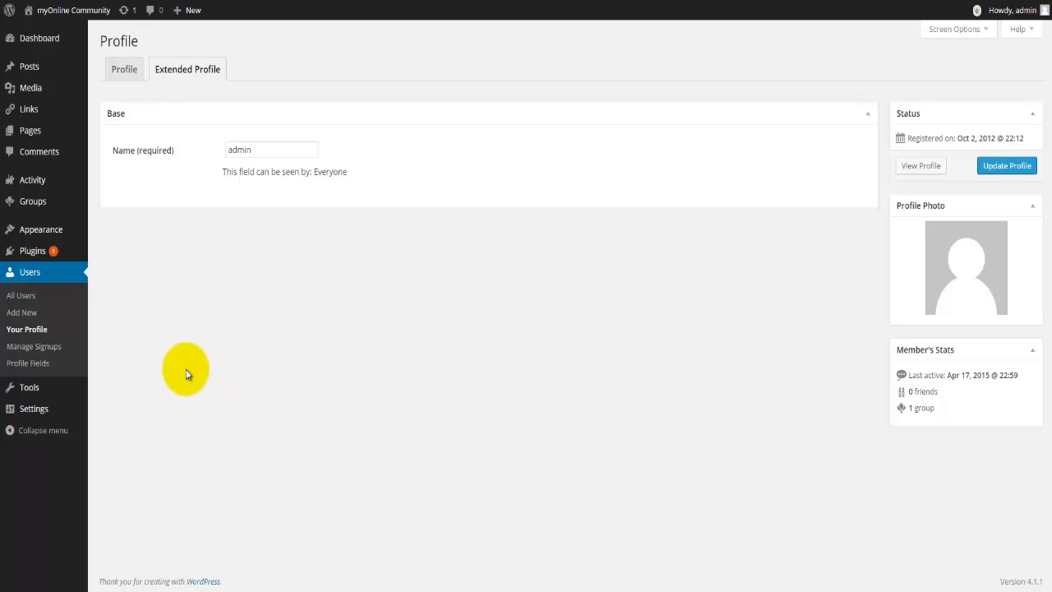
Step: Open the themes page, visit the community site and submit the sidebar login form with the prefilled credentials
mouse_move(59, 240)
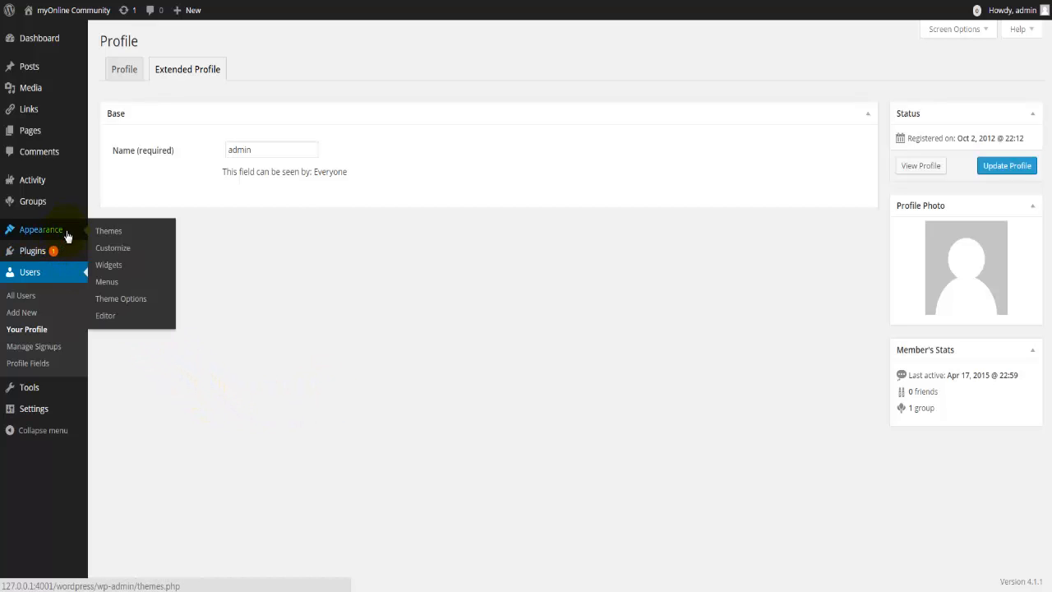
click(107, 232)
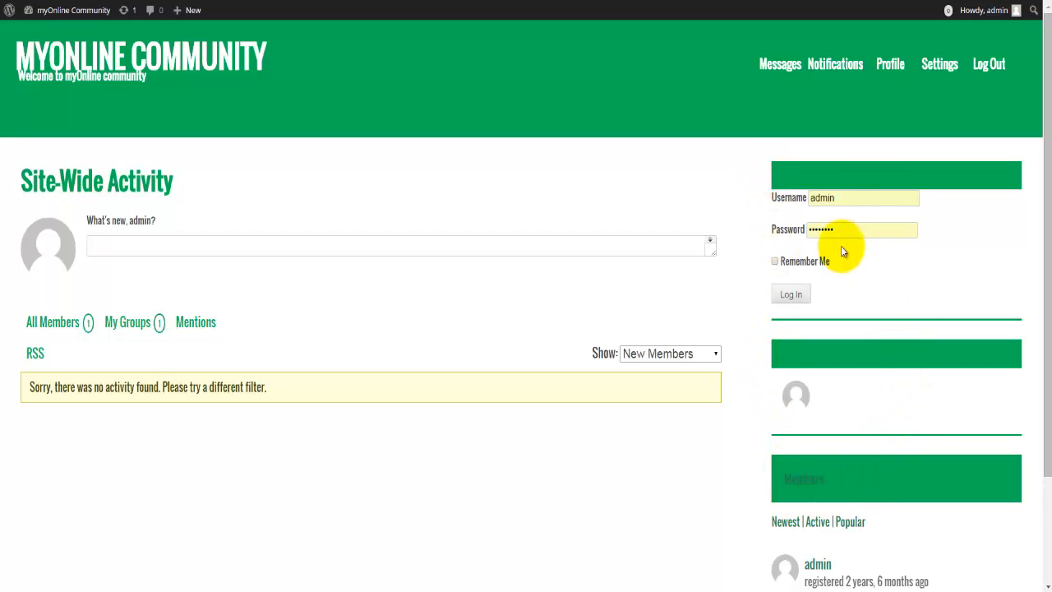
click(790, 296)
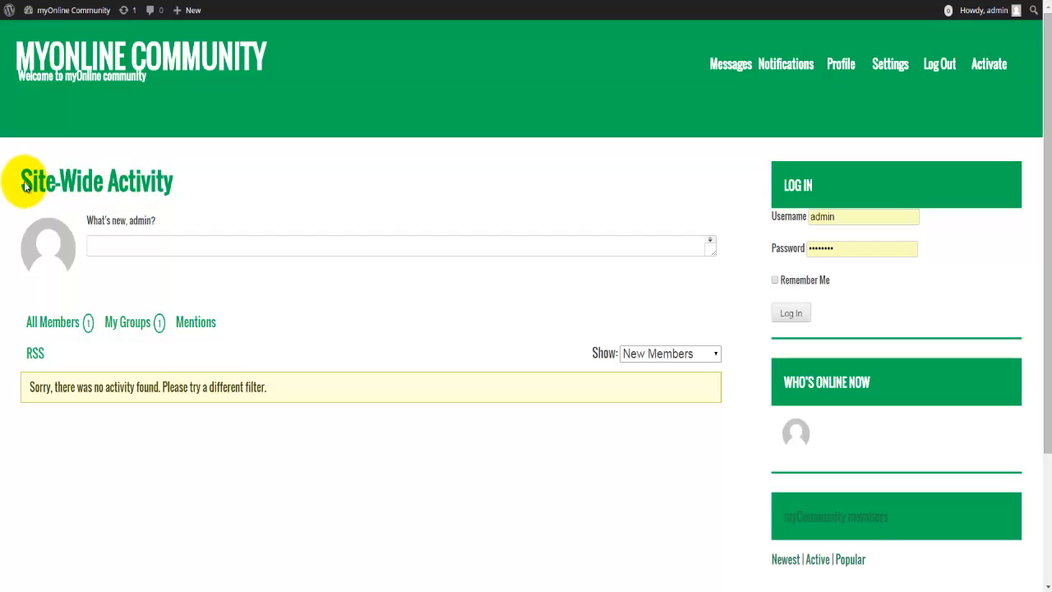
Step: Examine the site's Site-Wide Activity page, including the online users and community members widgets
drag(20, 177, 174, 193)
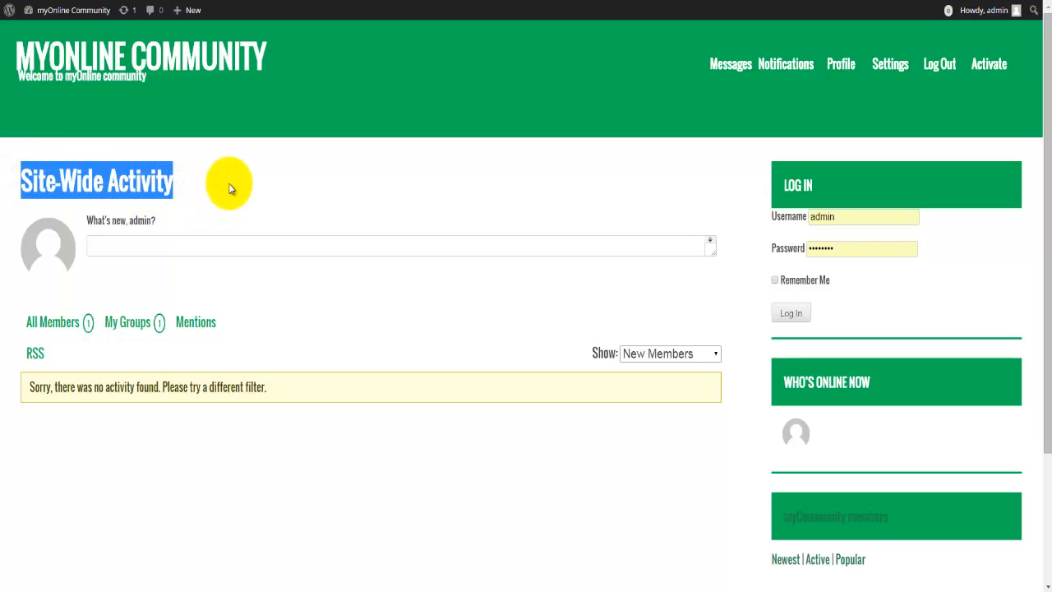
click(174, 184)
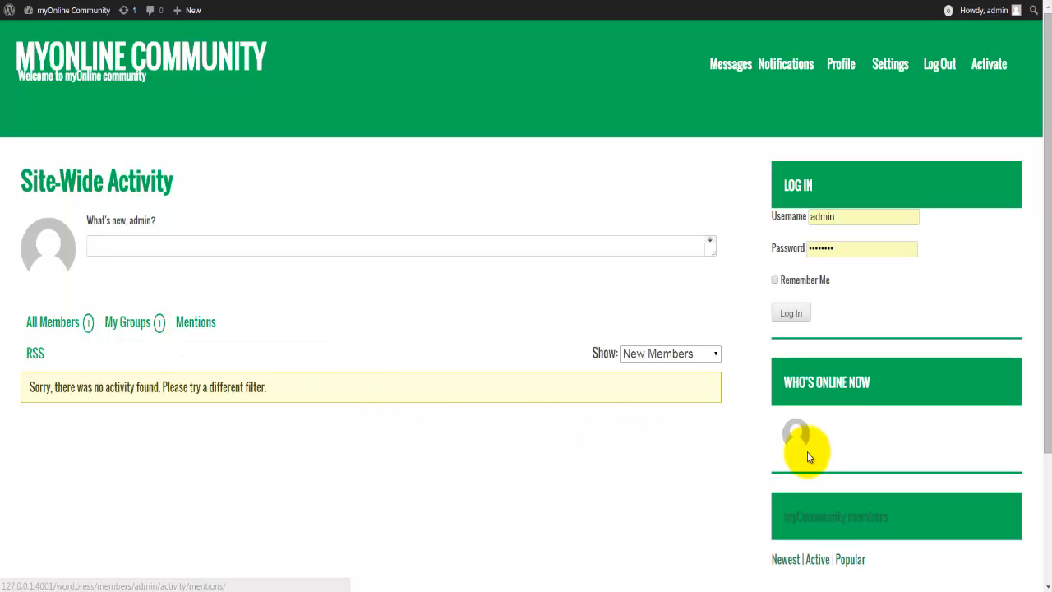
scroll(797, 433, down, 1)
scroll(796, 395, down, 2)
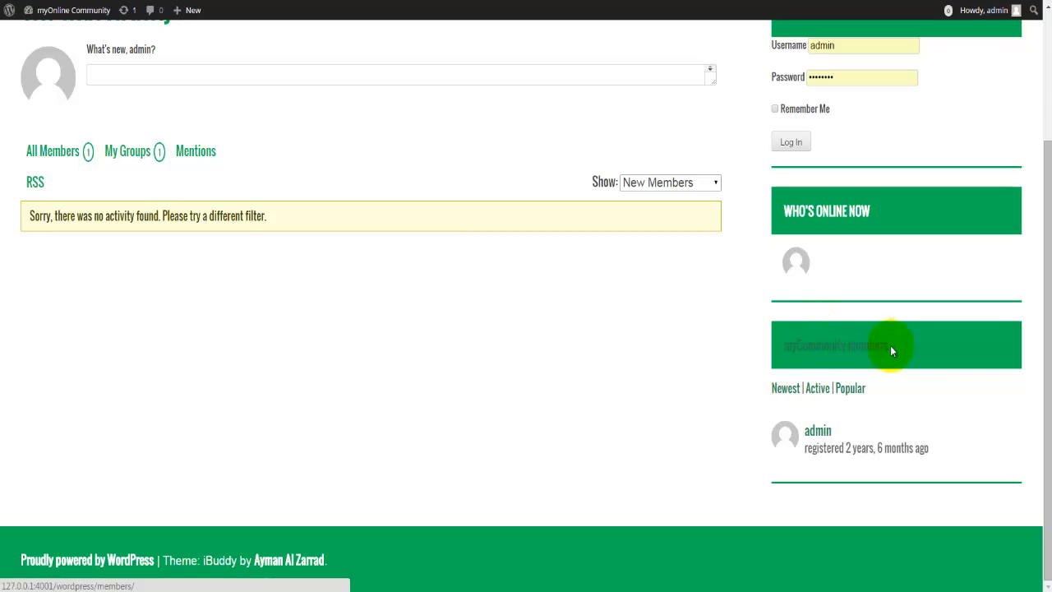
double_click(855, 448)
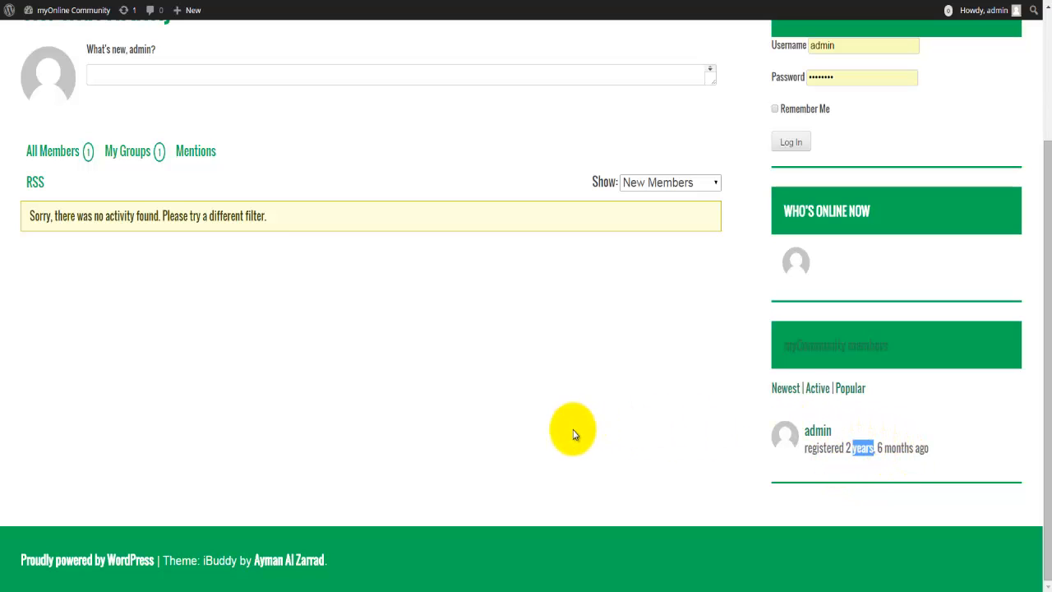
scroll(572, 434, up, 2)
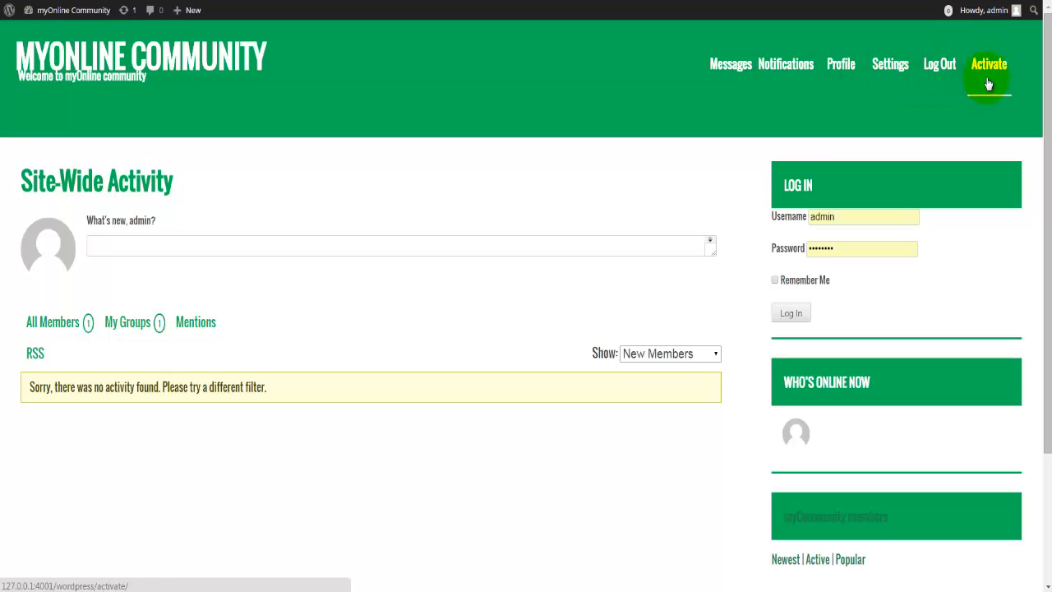
Step: Open the menu editor and review the BuddyPress logged-in and logged-out links available for the moje menu
click(740, 76)
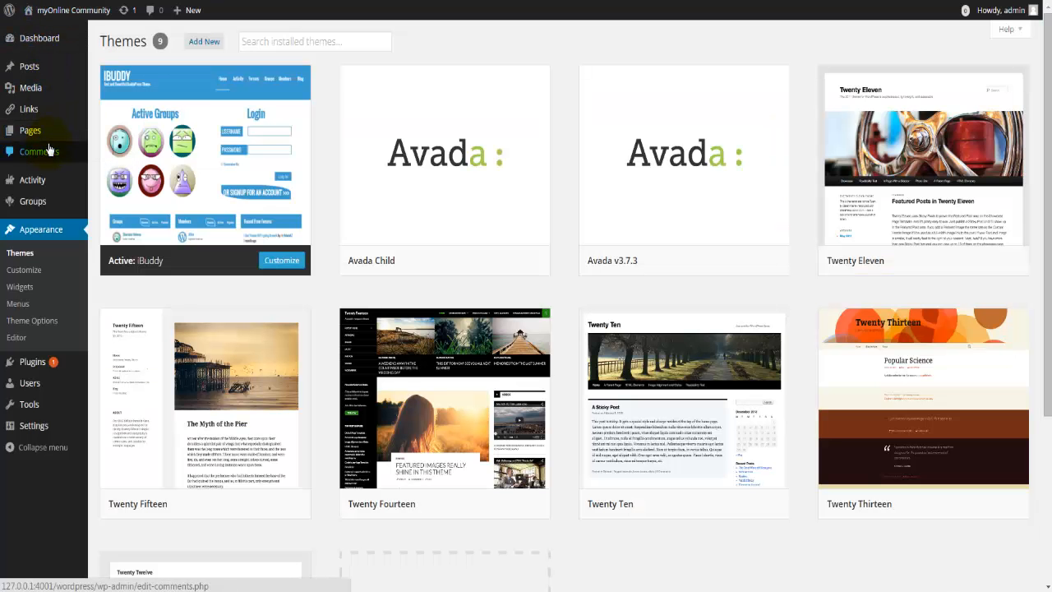
click(23, 303)
click(201, 316)
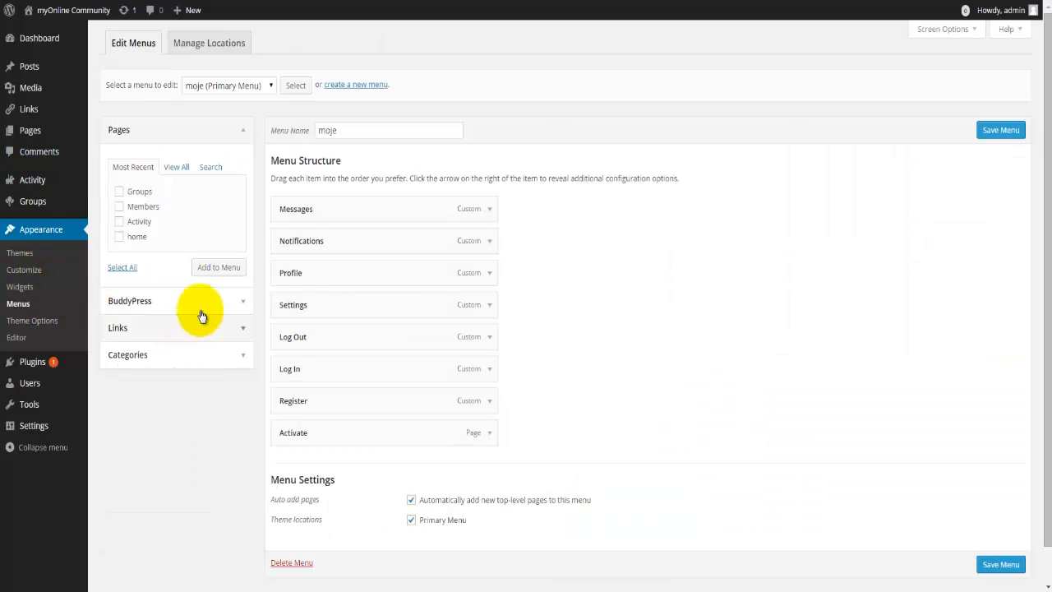
click(142, 303)
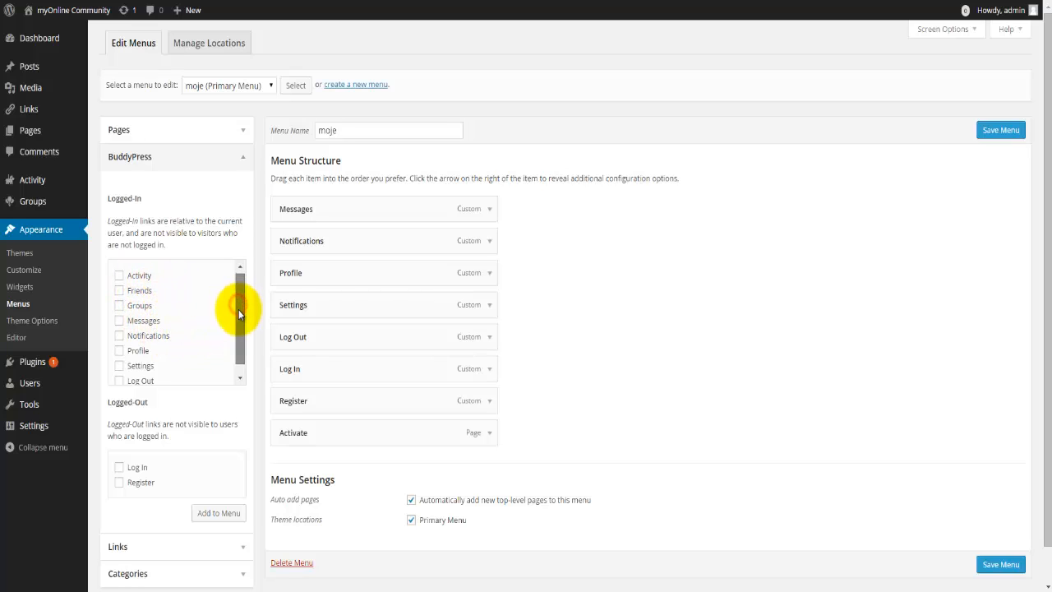
scroll(238, 312, down, 1)
scroll(179, 400, down, 1)
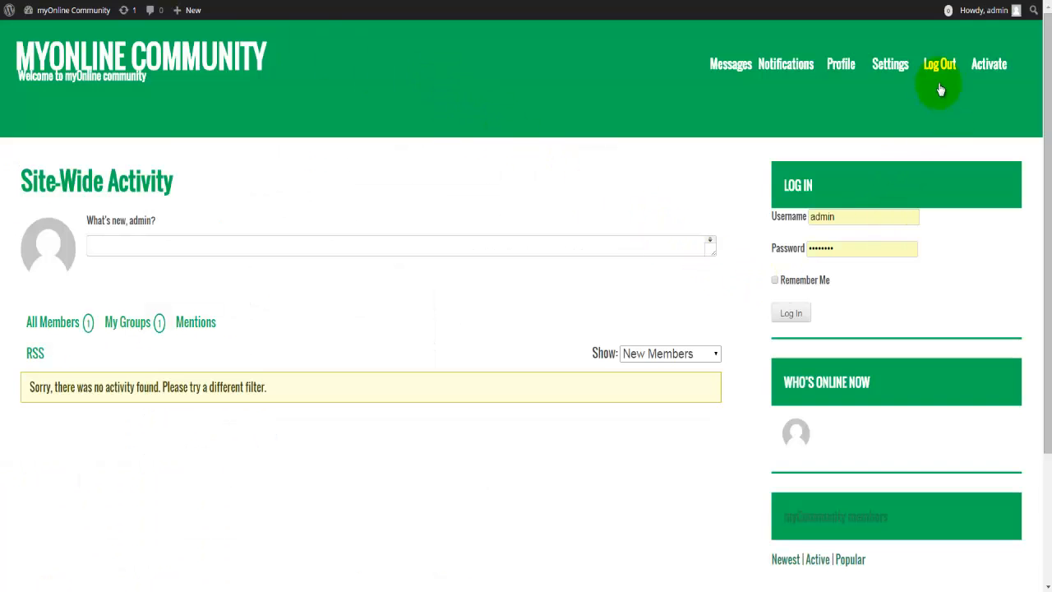
Step: Log out of the community site and open its account registration page
click(941, 89)
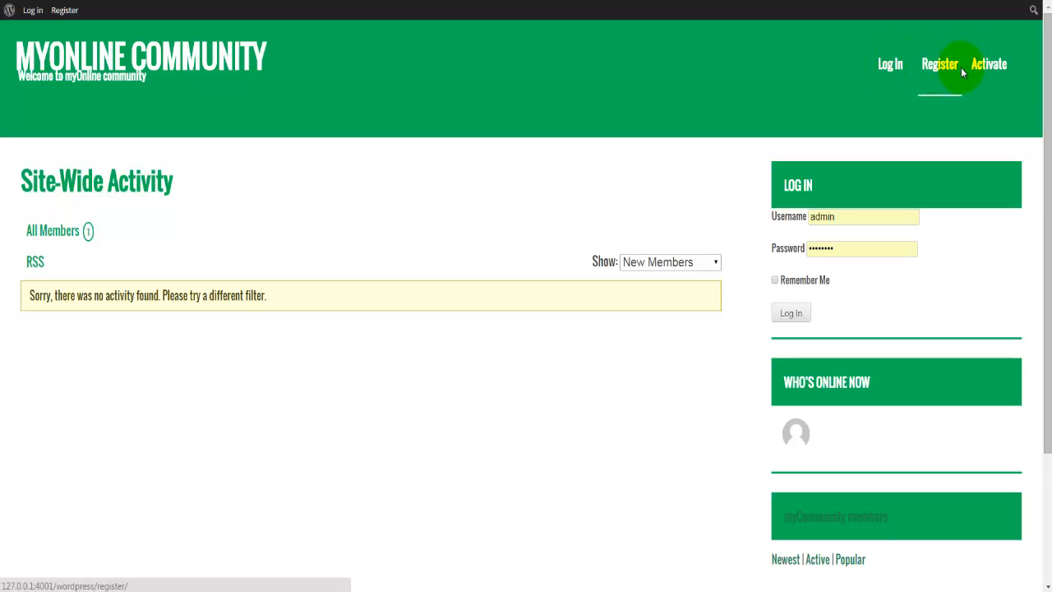
click(892, 65)
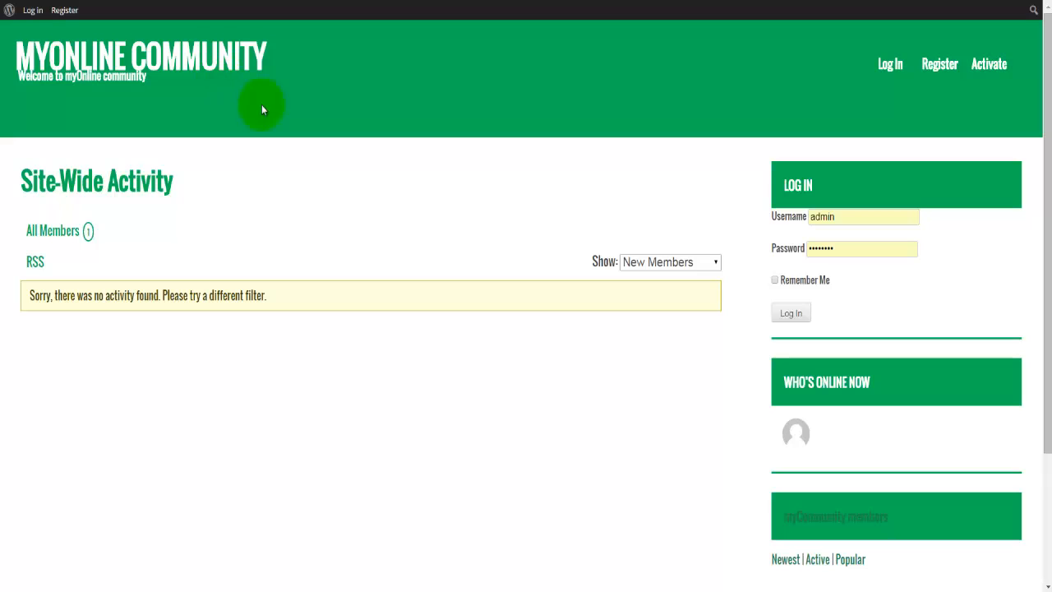
click(941, 69)
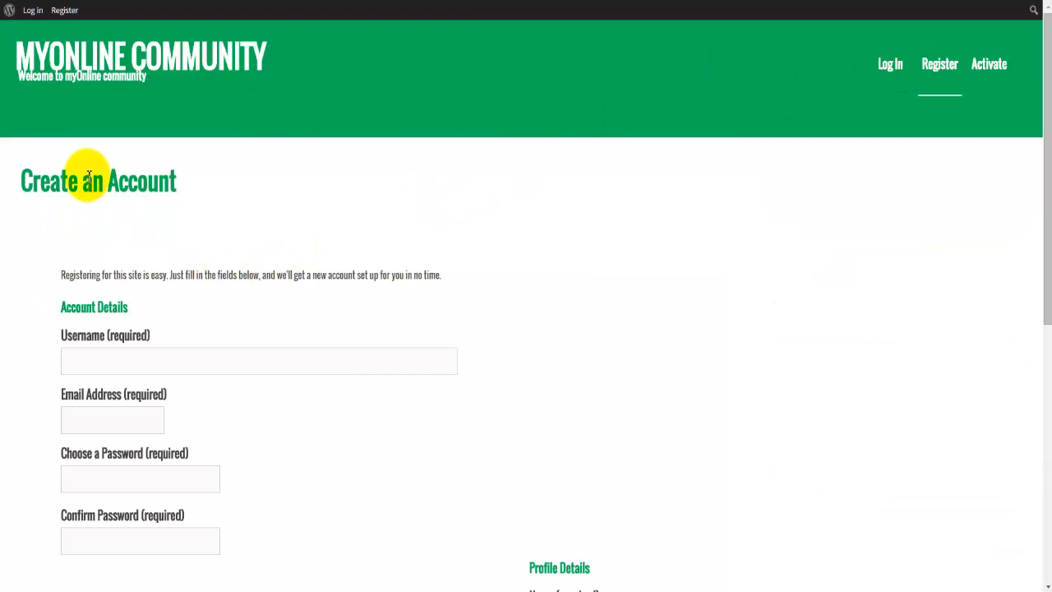
Step: Examine the Create an Account form's account details, profile name field and the widgets below it
scroll(60, 199, down, 3)
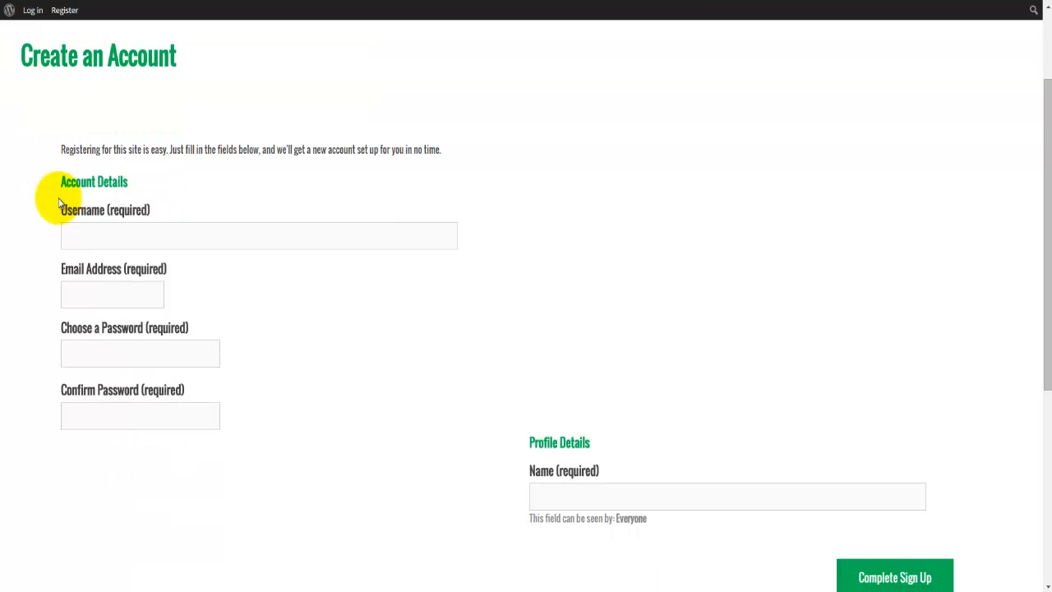
click(110, 235)
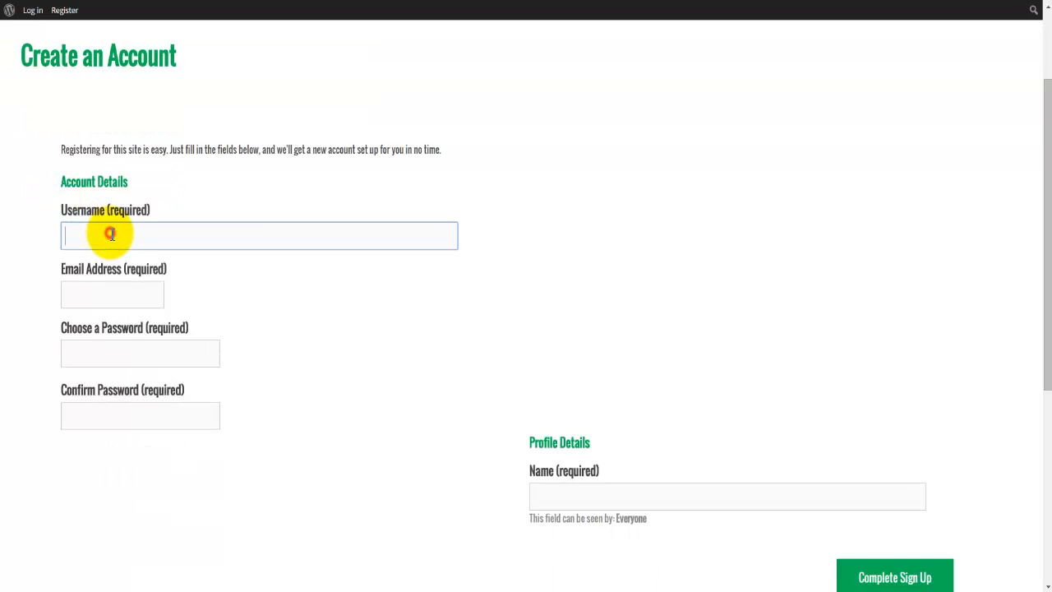
click(106, 293)
click(107, 350)
scroll(109, 353, down, 3)
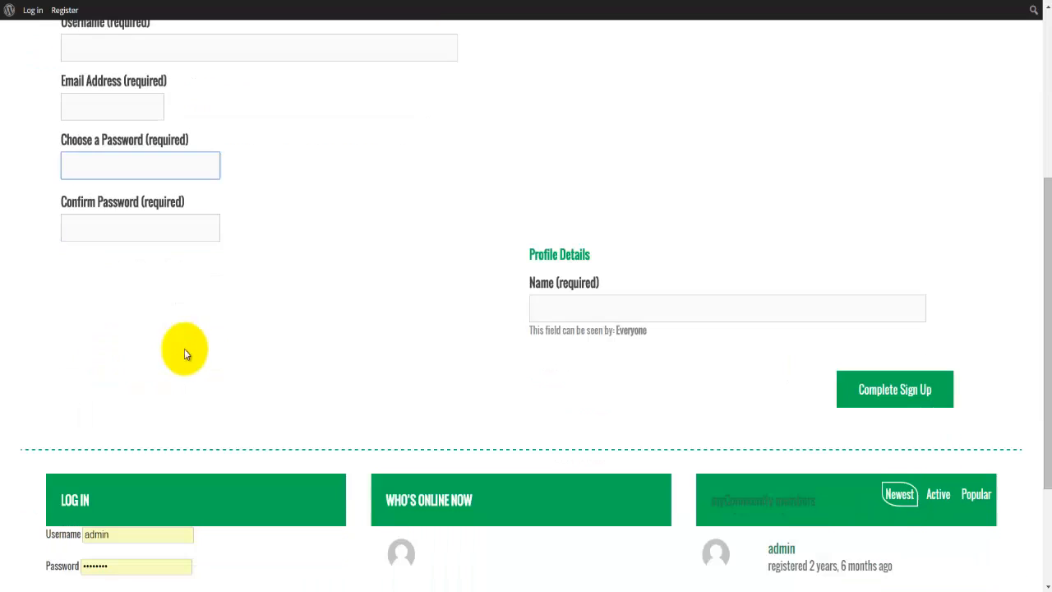
click(570, 307)
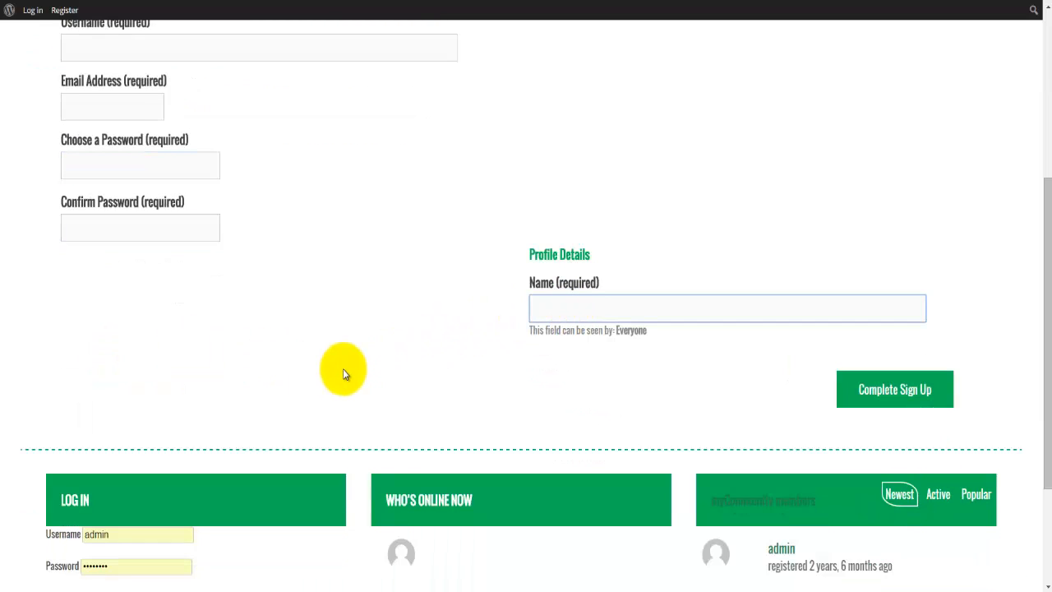
scroll(346, 374, down, 3)
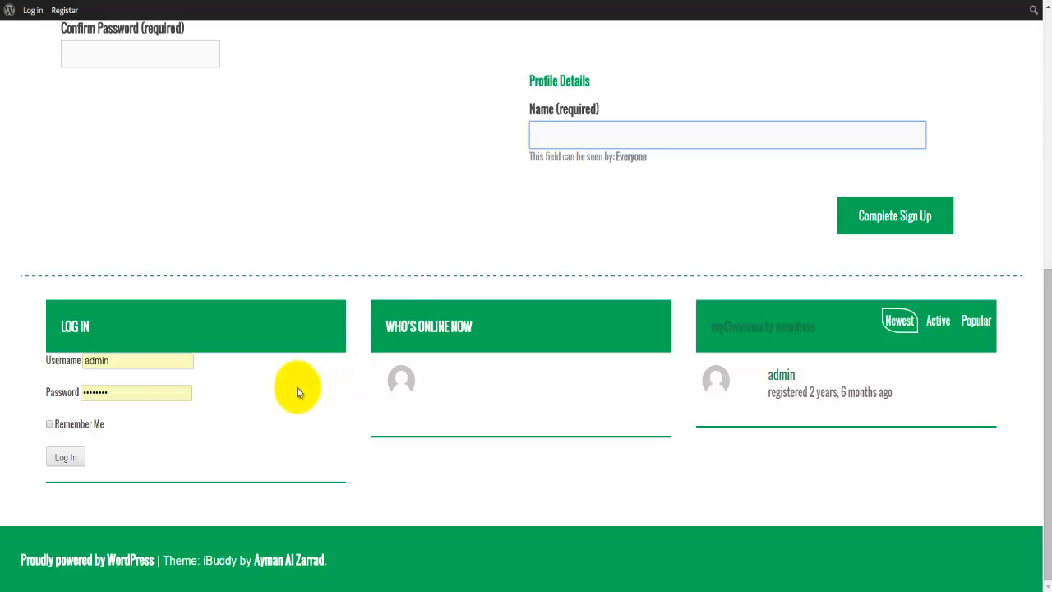
scroll(298, 391, up, 8)
Step: Return to the community home page, log back in with the prefilled credentials and choose the My Groups activity filter
click(109, 51)
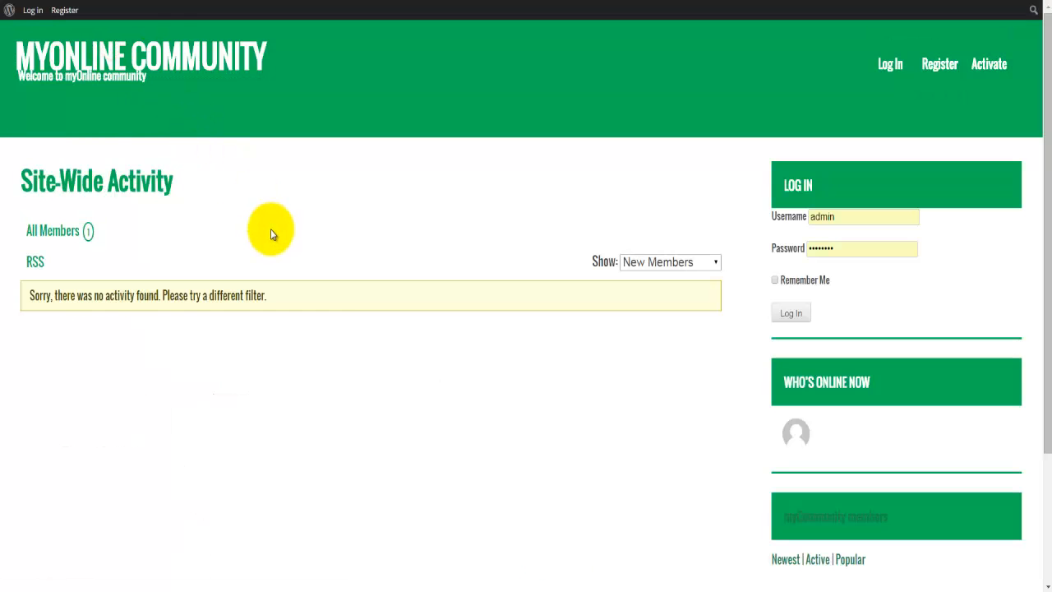
click(790, 313)
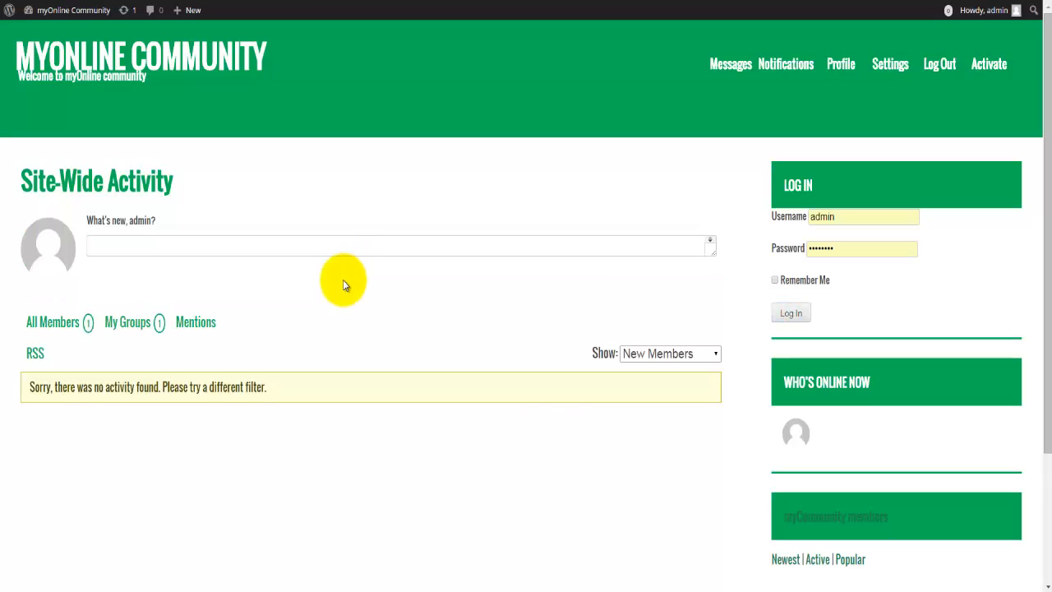
click(128, 323)
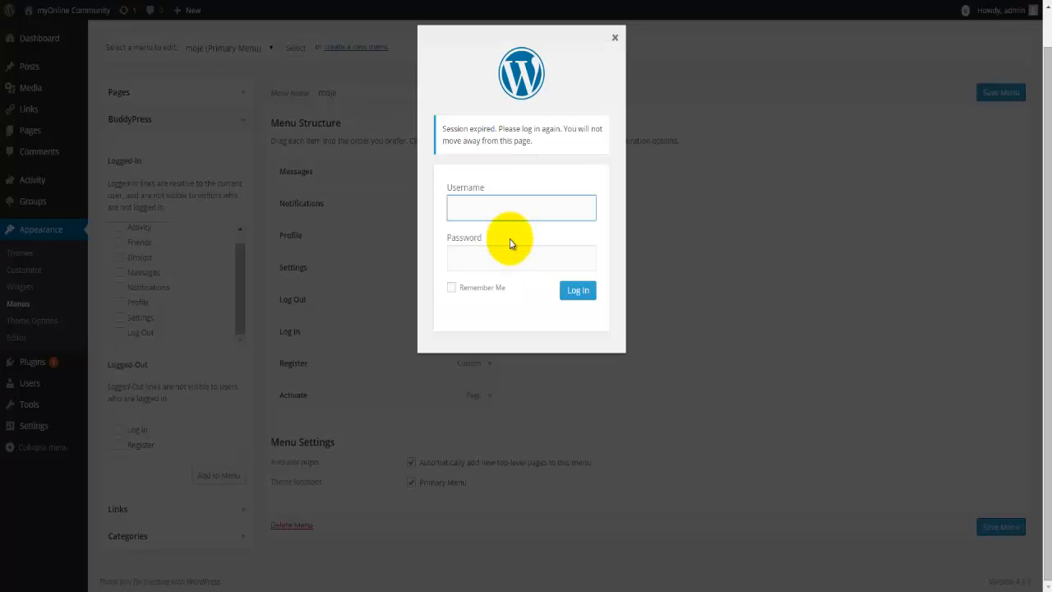
Step: Log back in to the expired dashboard session with the saved admin username and account password
click(531, 207)
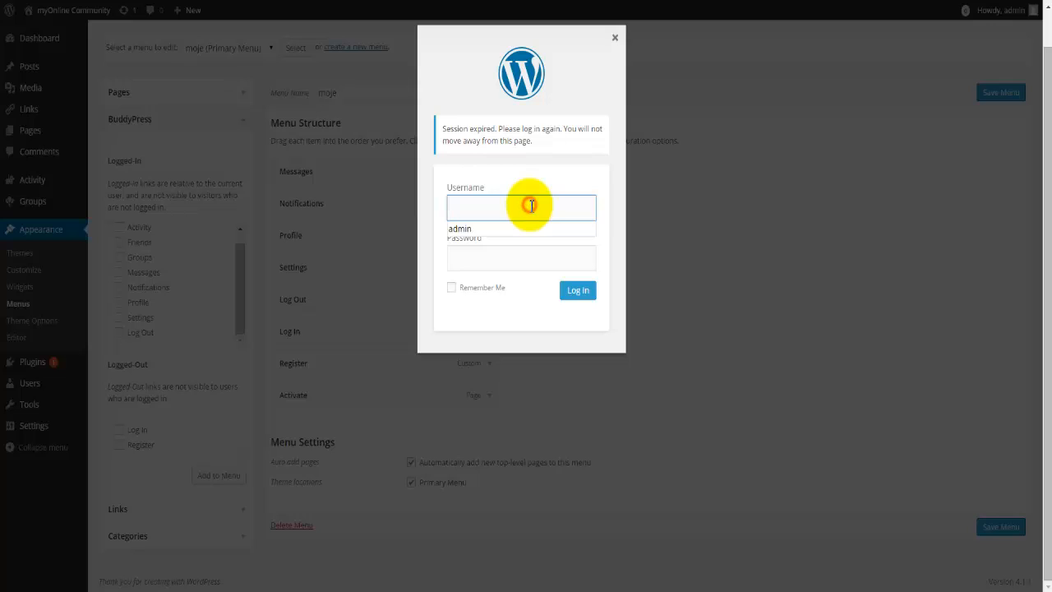
key(Down)
key(Return)
key(Tab)
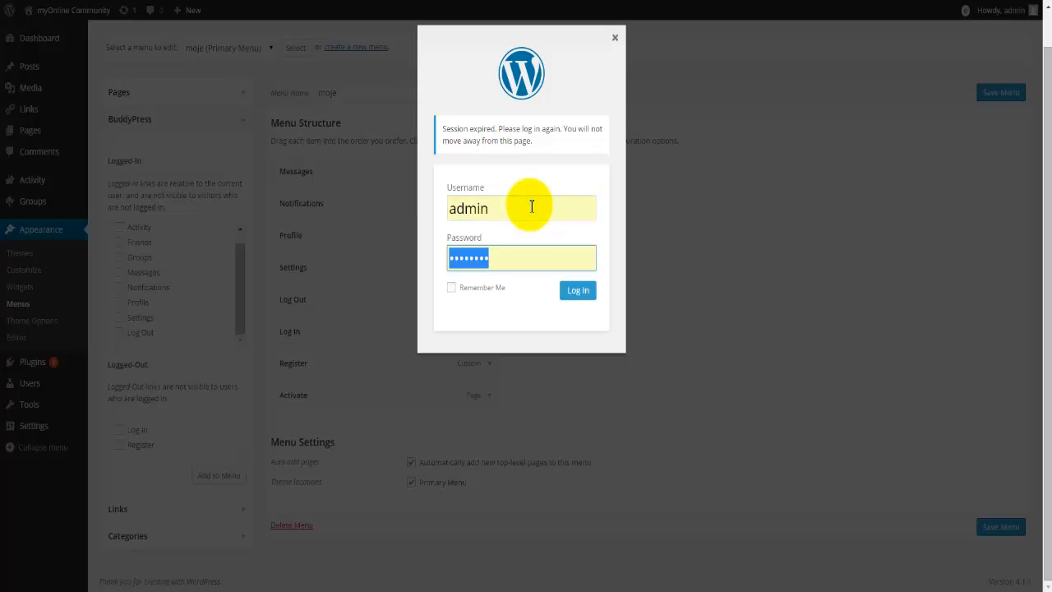
click(568, 287)
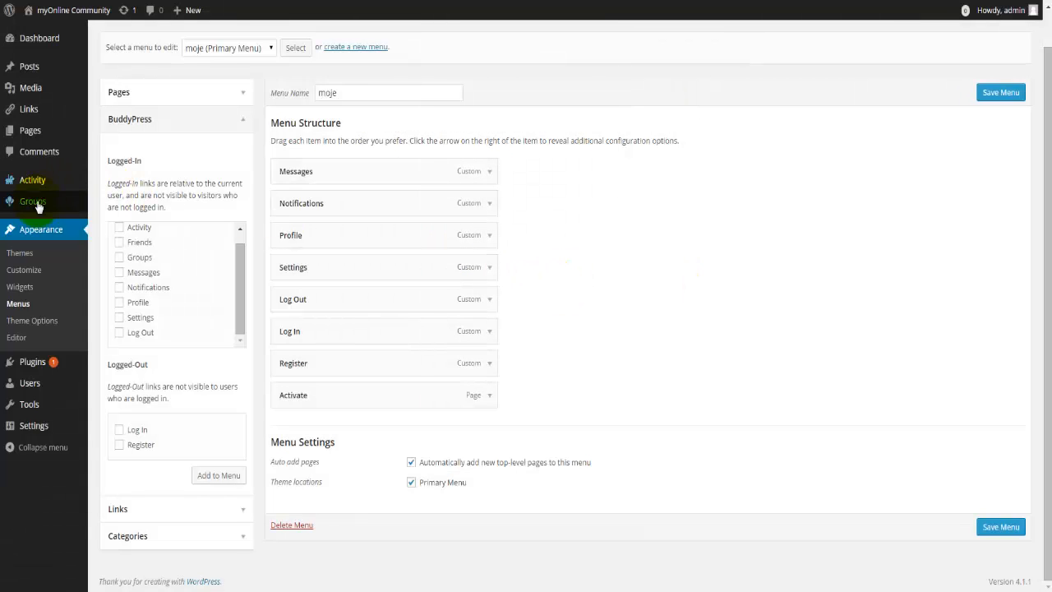
Step: Create a new group named Golf with the description "This group is to do with golf fans."
click(34, 201)
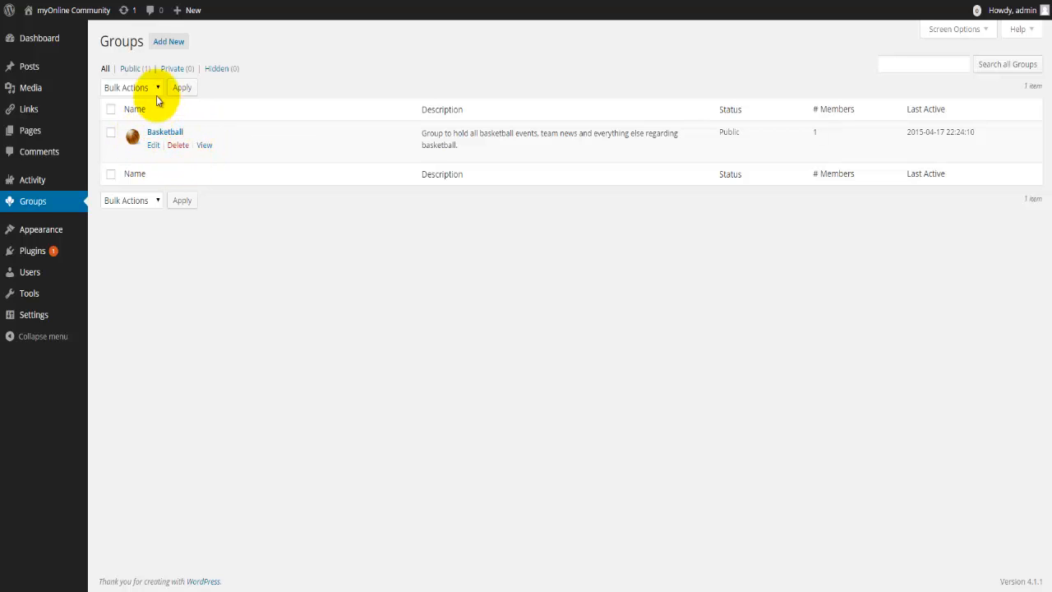
click(168, 41)
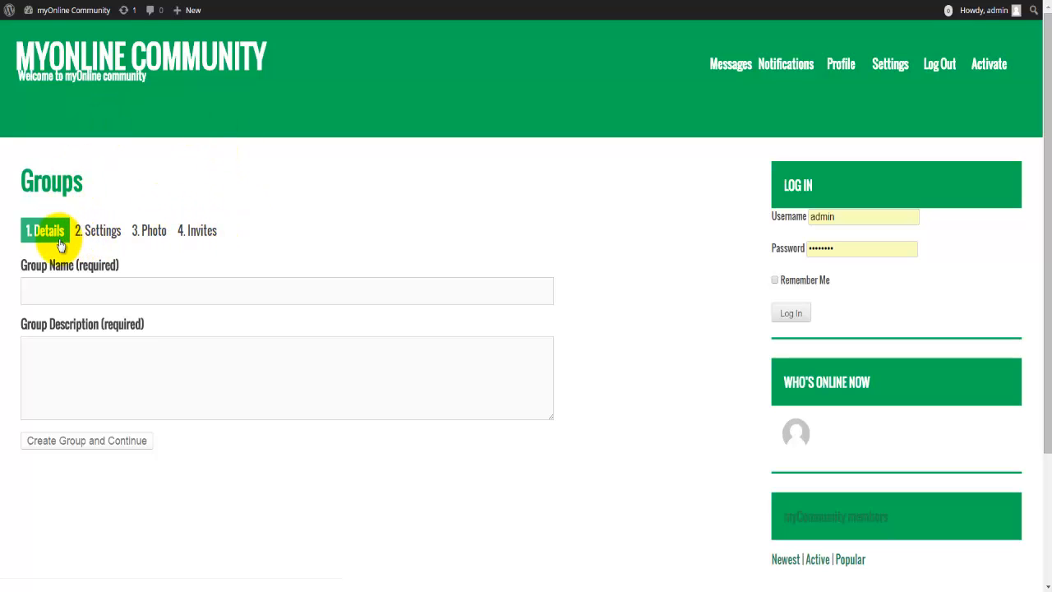
click(64, 279)
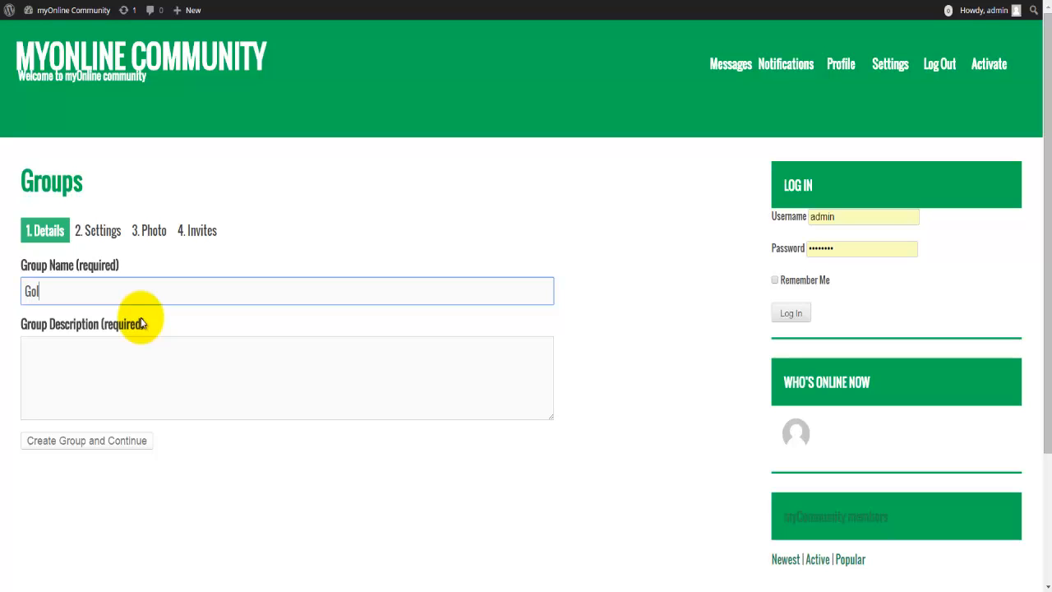
click(141, 323)
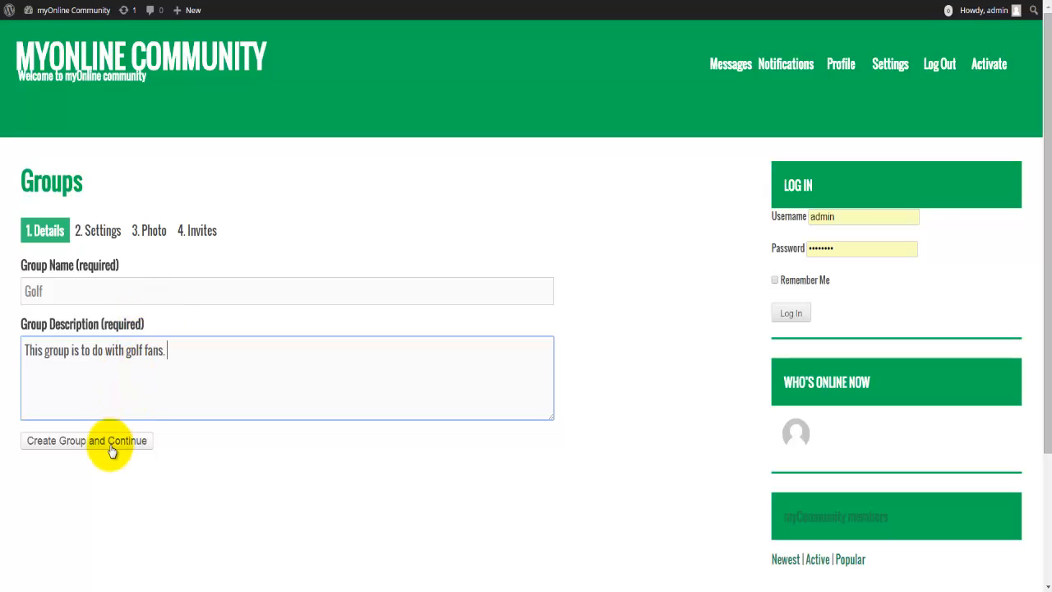
click(111, 446)
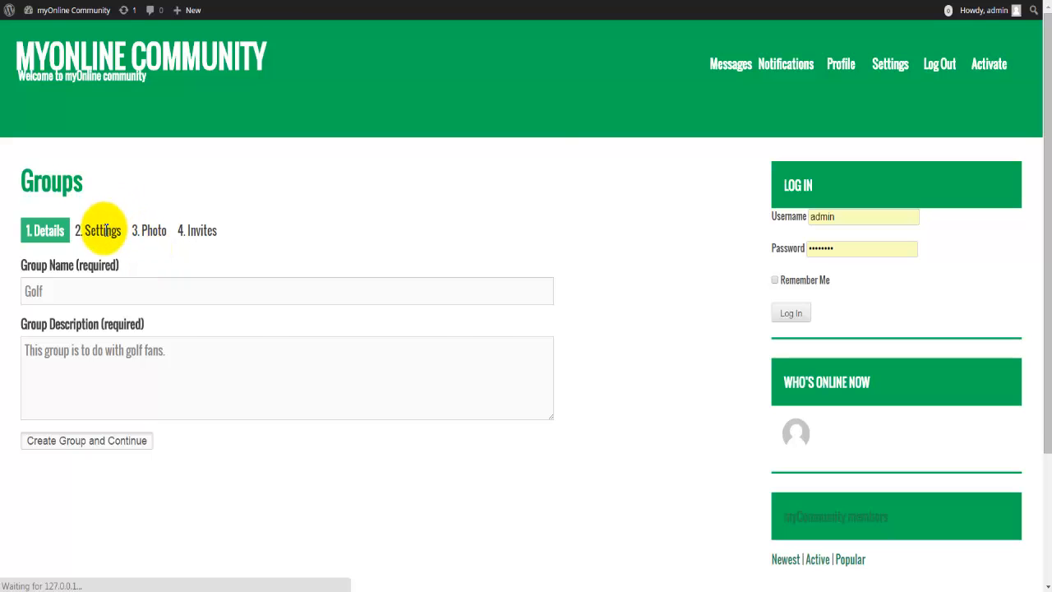
Step: Review the group's privacy and invitation options, keep it public with invitations by all group members, and continue to the photo stage
scroll(124, 304, down, 1)
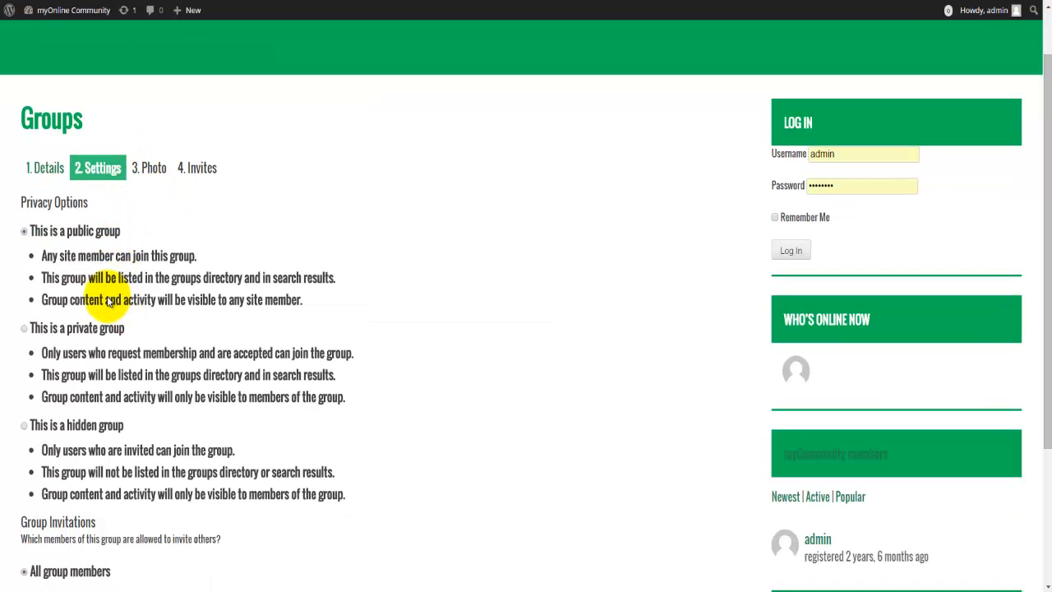
scroll(105, 308, down, 1)
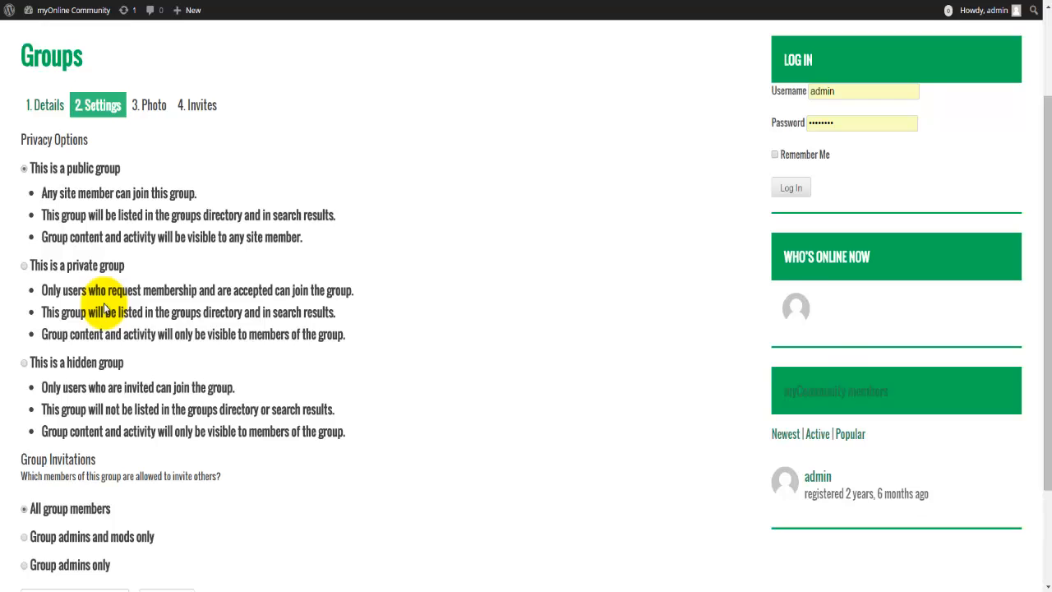
scroll(104, 308, down, 1)
scroll(105, 308, down, 1)
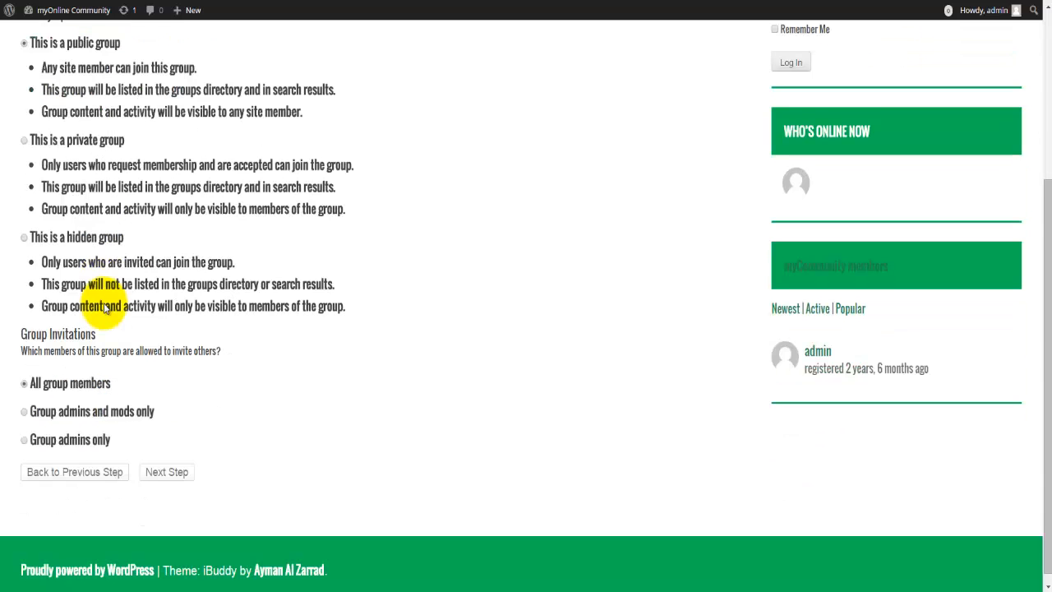
scroll(105, 308, down, 1)
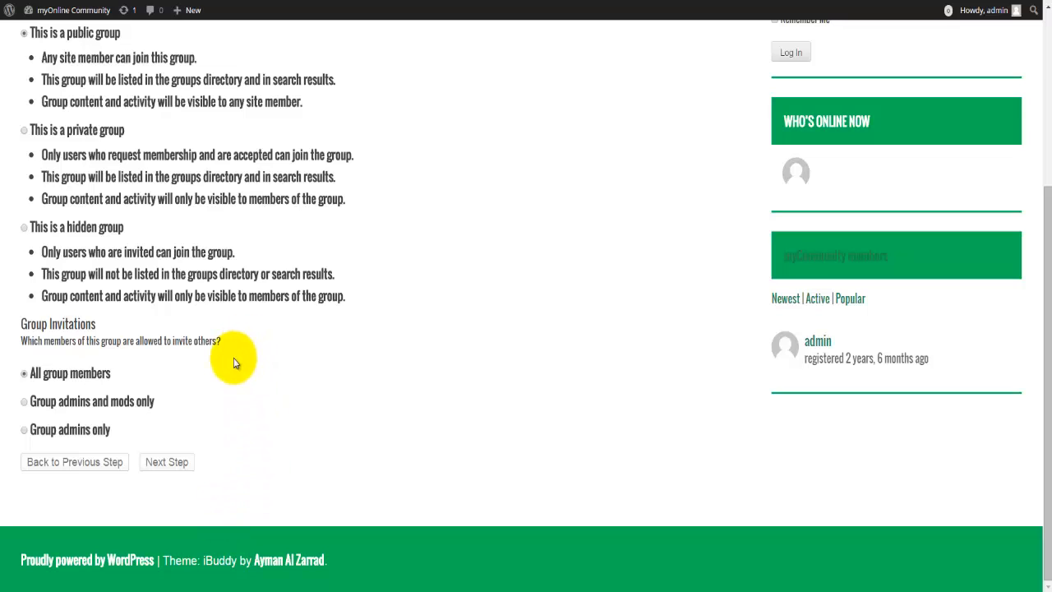
click(165, 468)
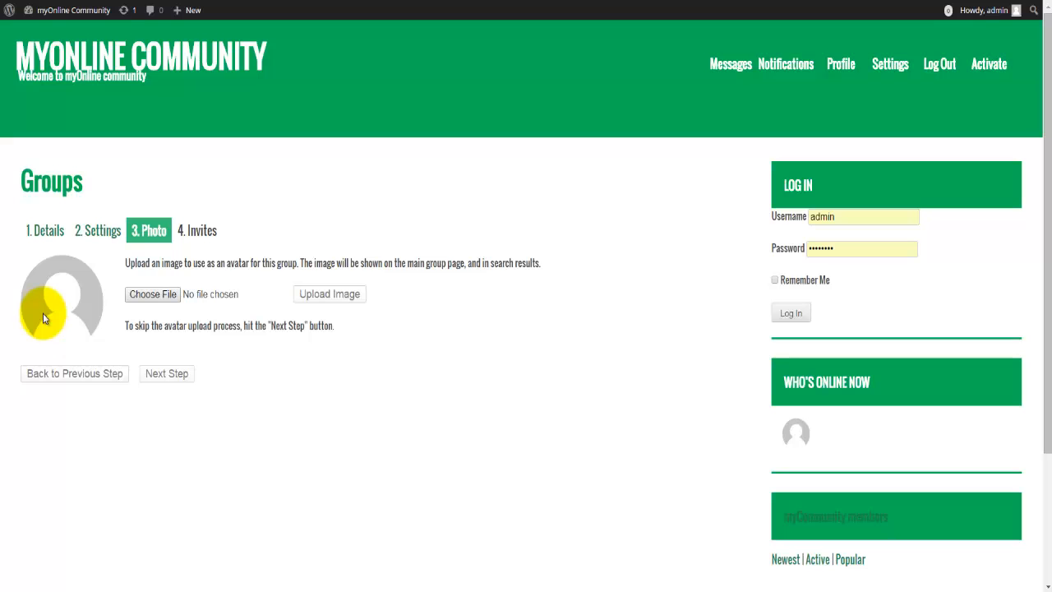
Step: Upload ban-golf.png from the community pictures folder as the group's avatar image
click(140, 294)
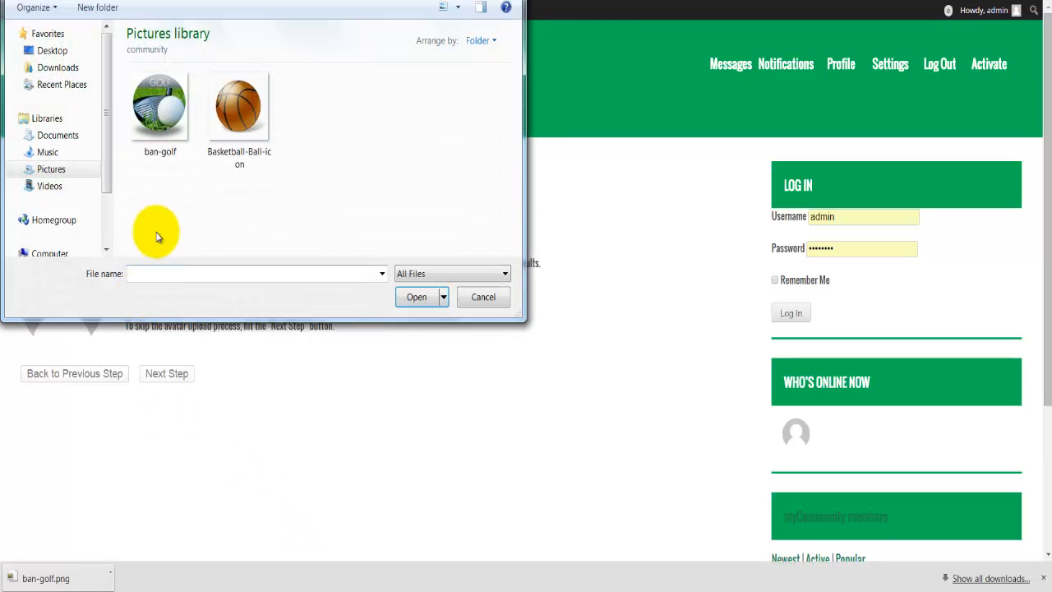
click(158, 107)
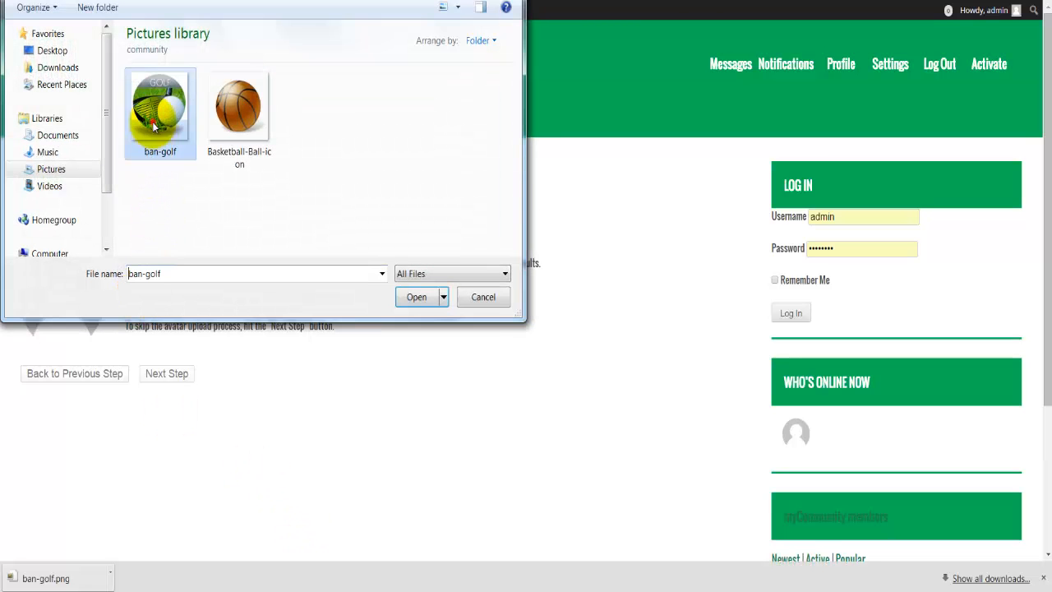
click(415, 296)
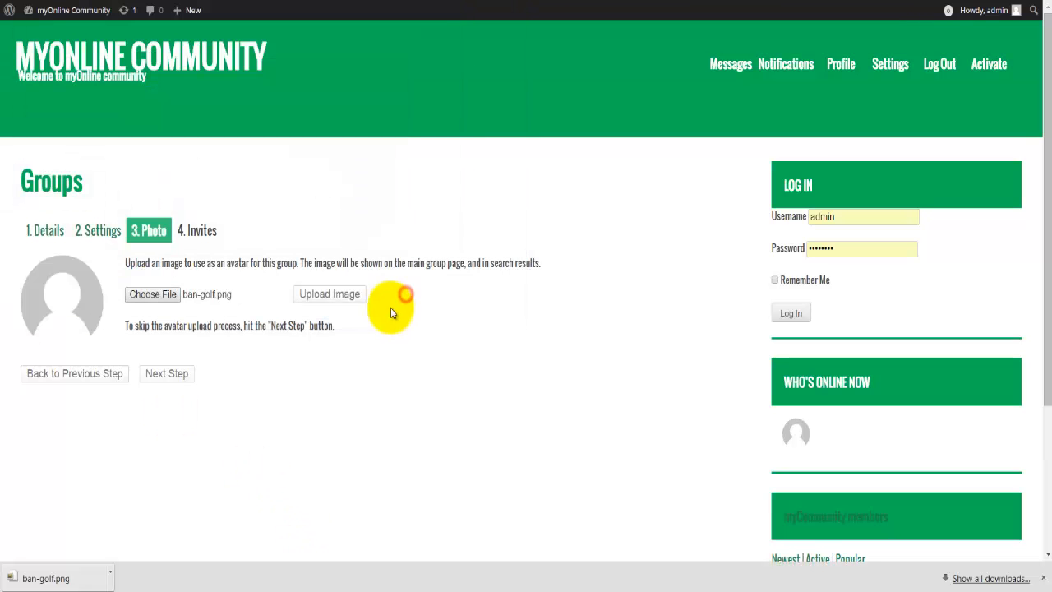
click(338, 294)
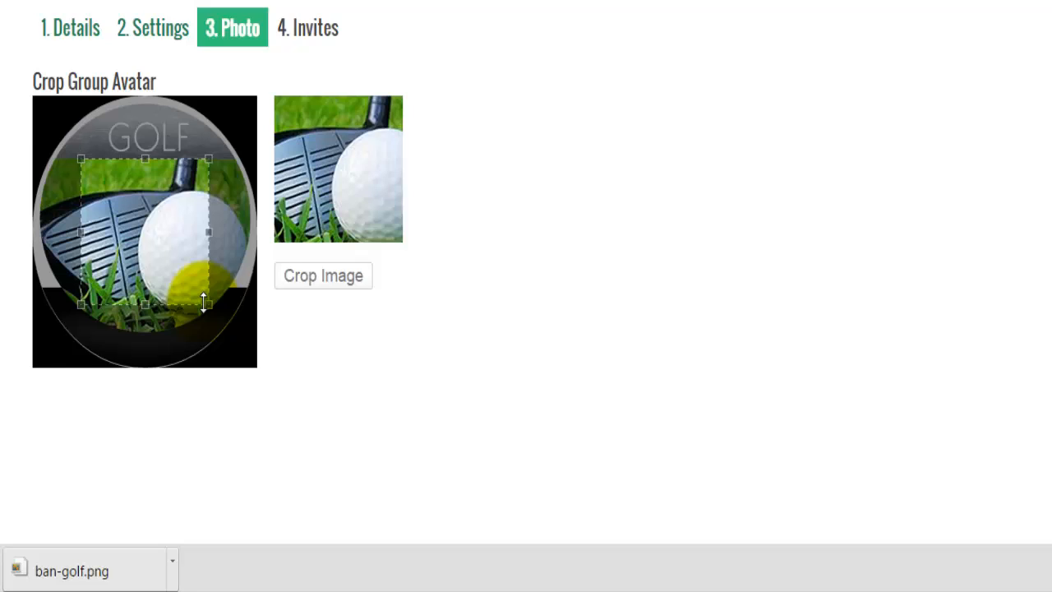
Step: Enlarge the crop area to span the golf image's full width with the GOLF lettering, and crop the group avatar
drag(205, 302, 256, 358)
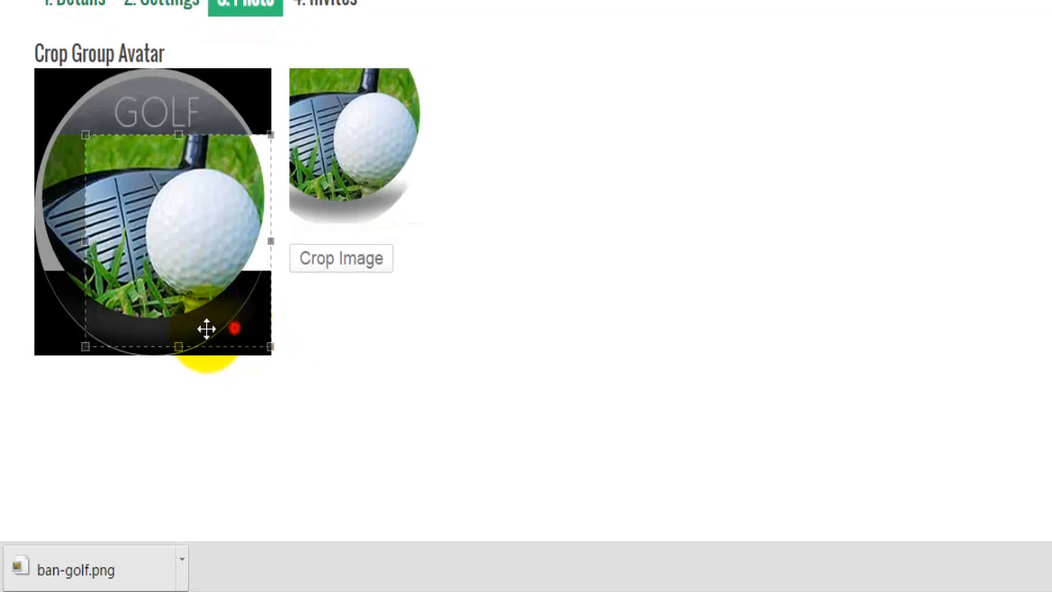
drag(207, 328, 169, 239)
drag(218, 280, 282, 367)
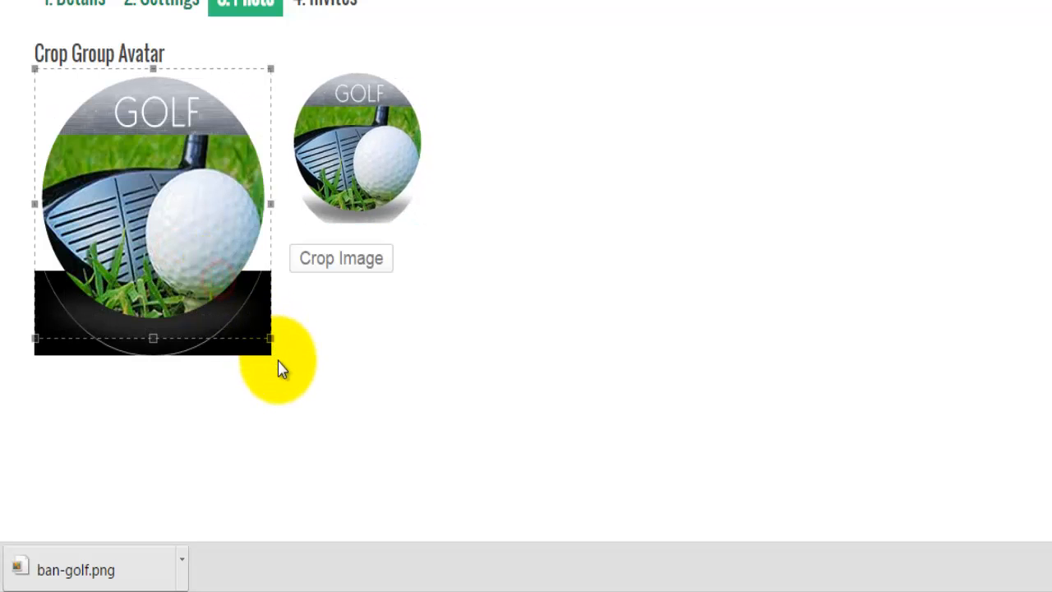
drag(153, 338, 162, 378)
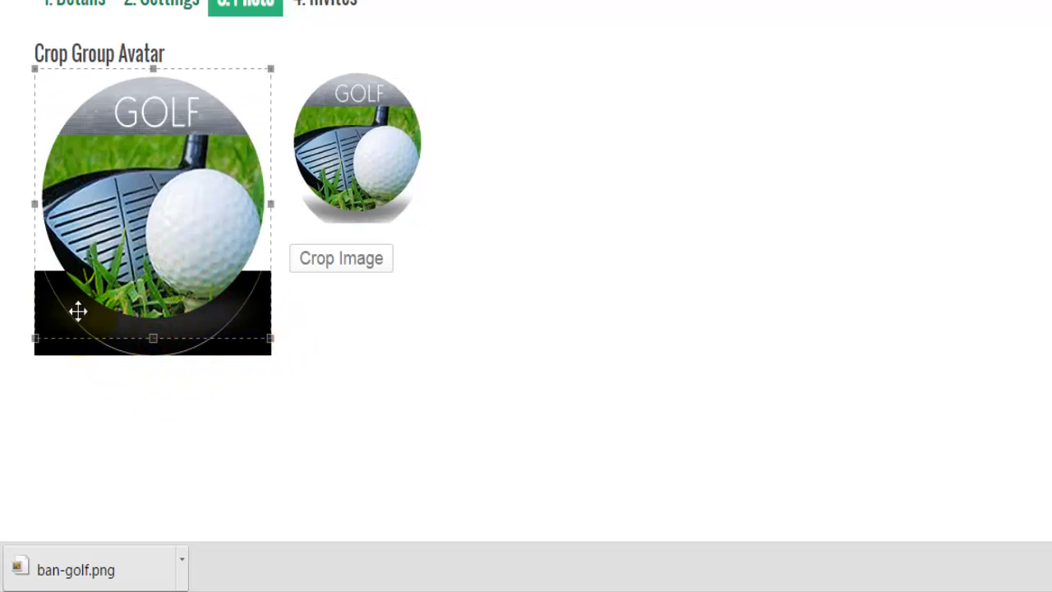
click(103, 264)
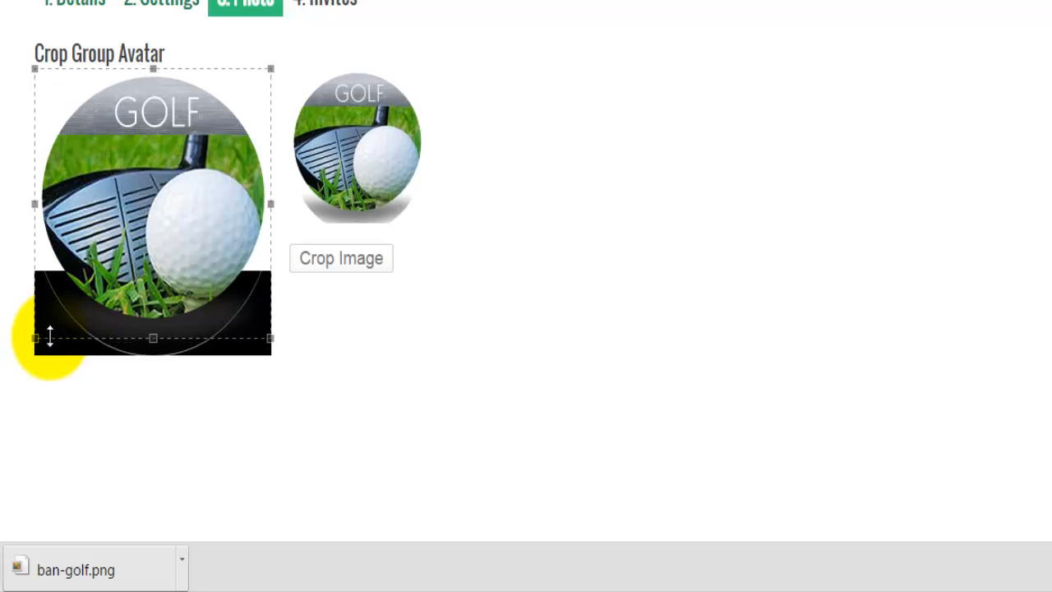
drag(74, 303, 84, 275)
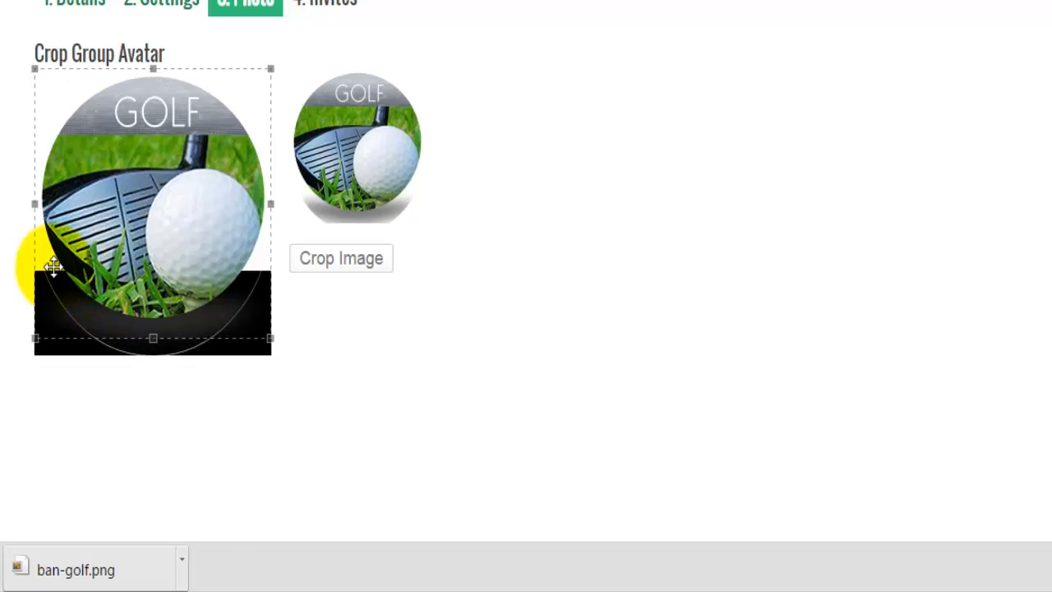
drag(146, 265, 148, 267)
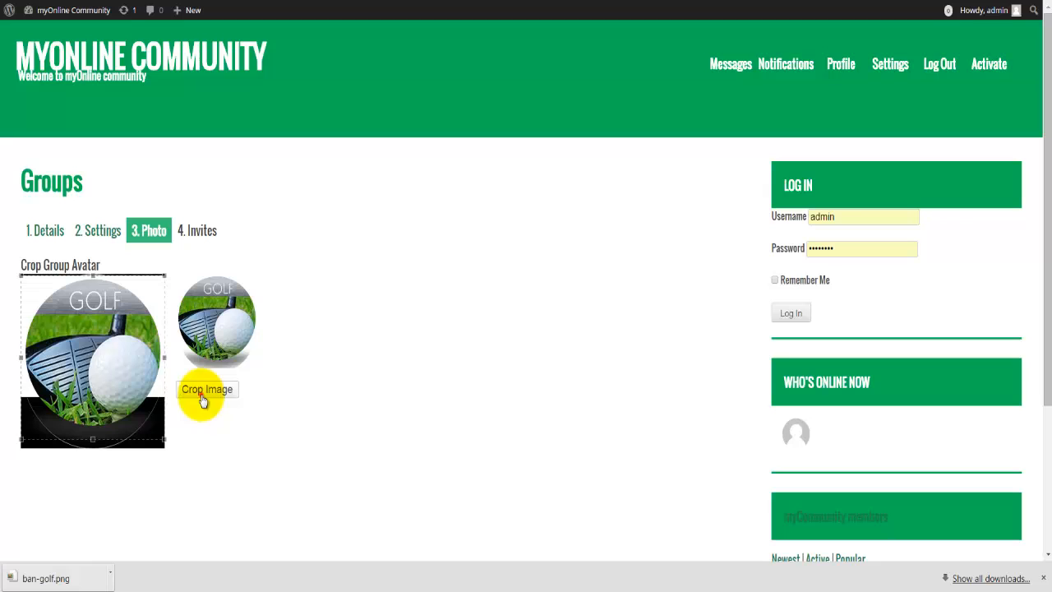
click(205, 390)
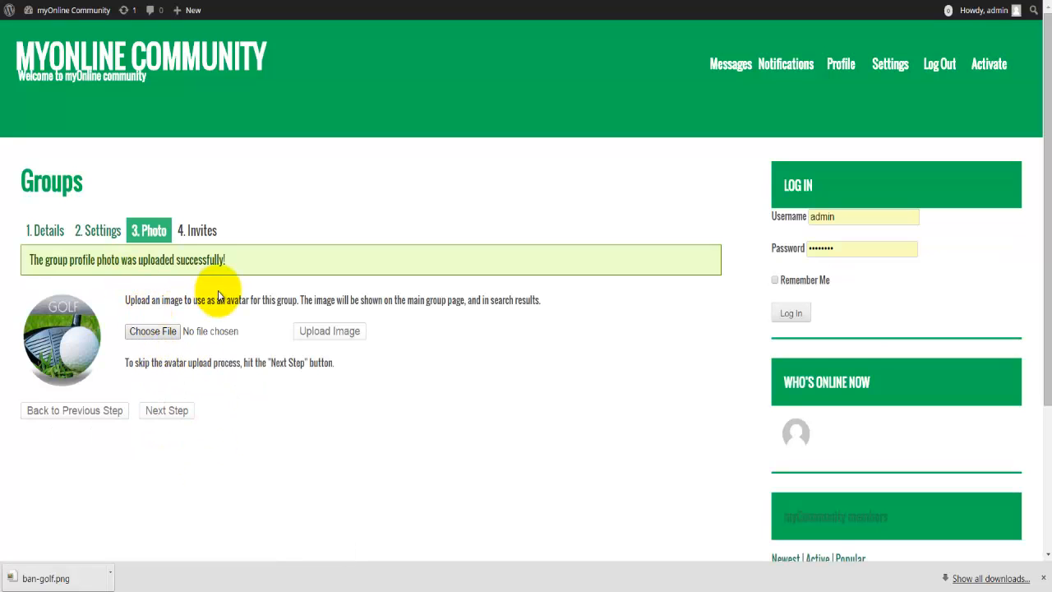
Step: Finish creating the group without invites and post the update "This is a new group for people who like golf." in it
click(172, 419)
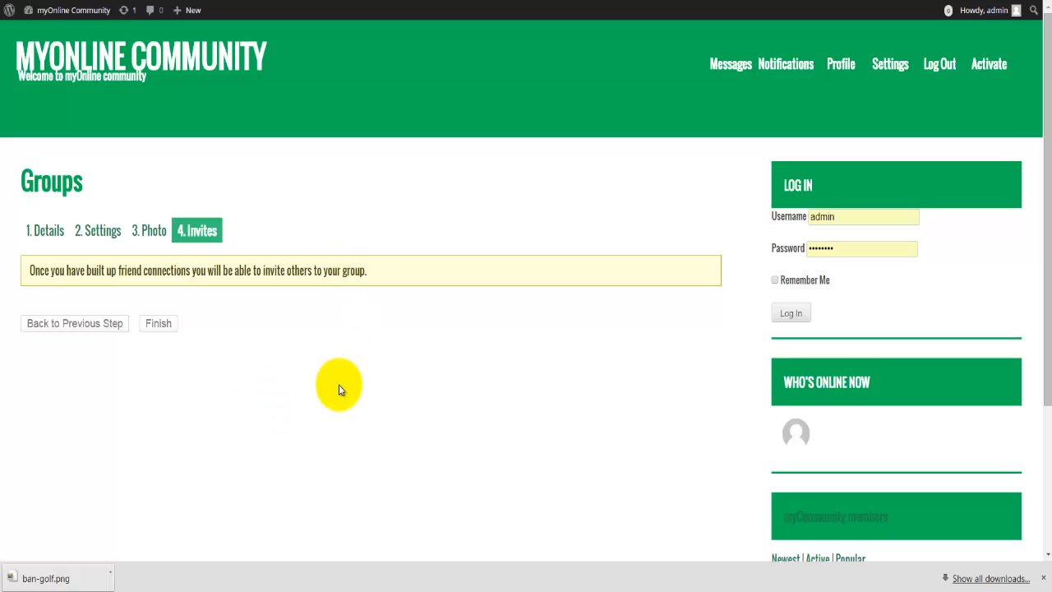
click(158, 325)
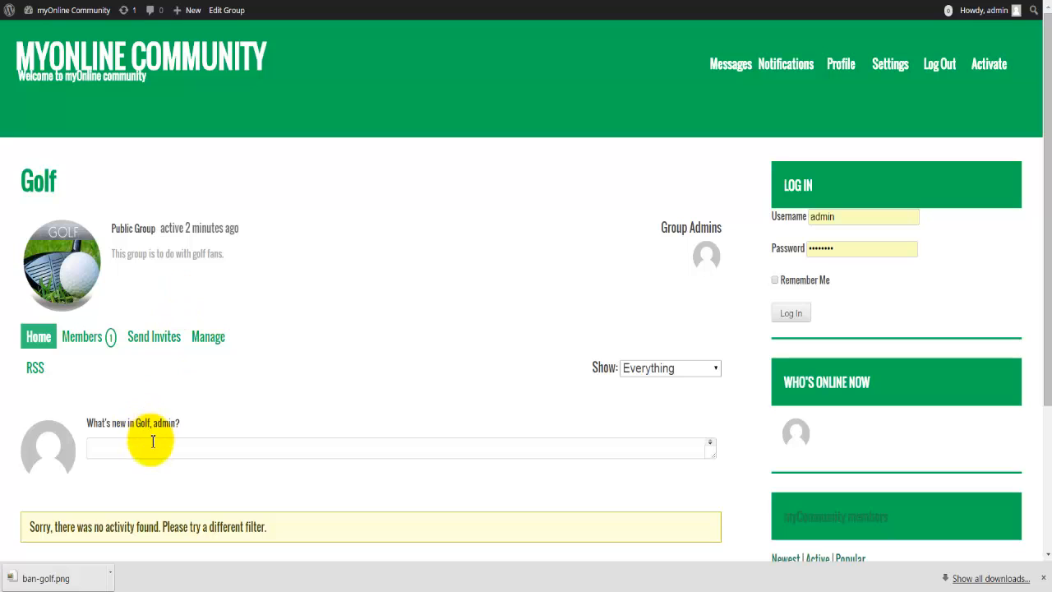
click(225, 449)
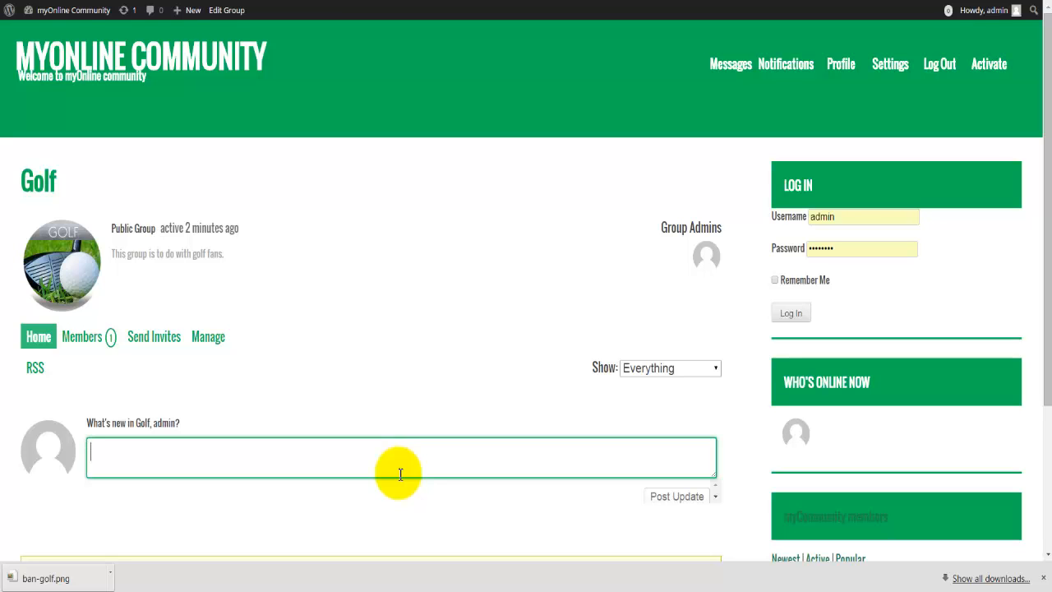
text(This is a new group for people who like golf.)
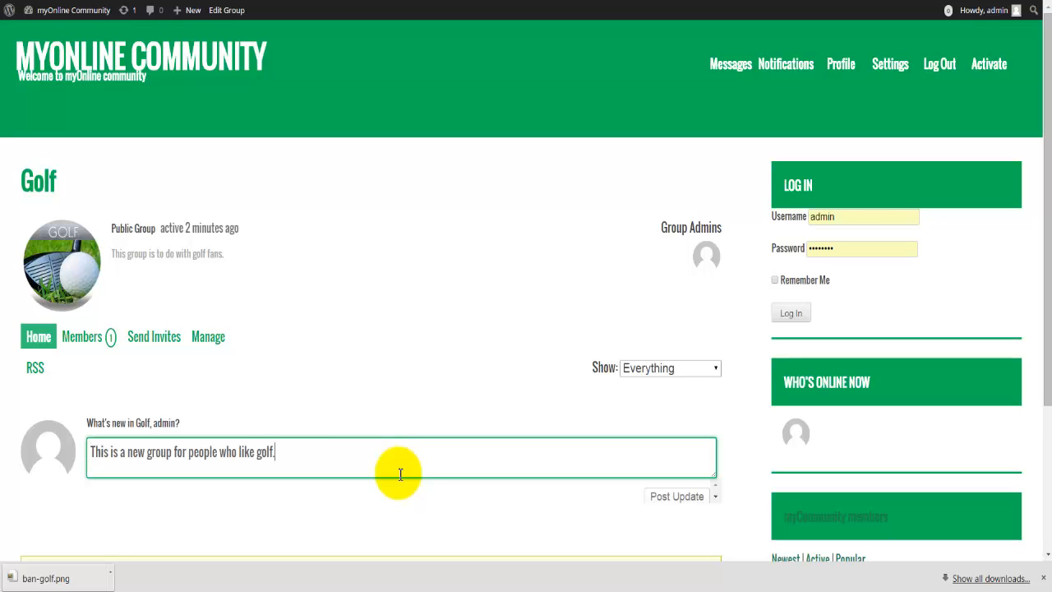
scroll(400, 474, down, 1)
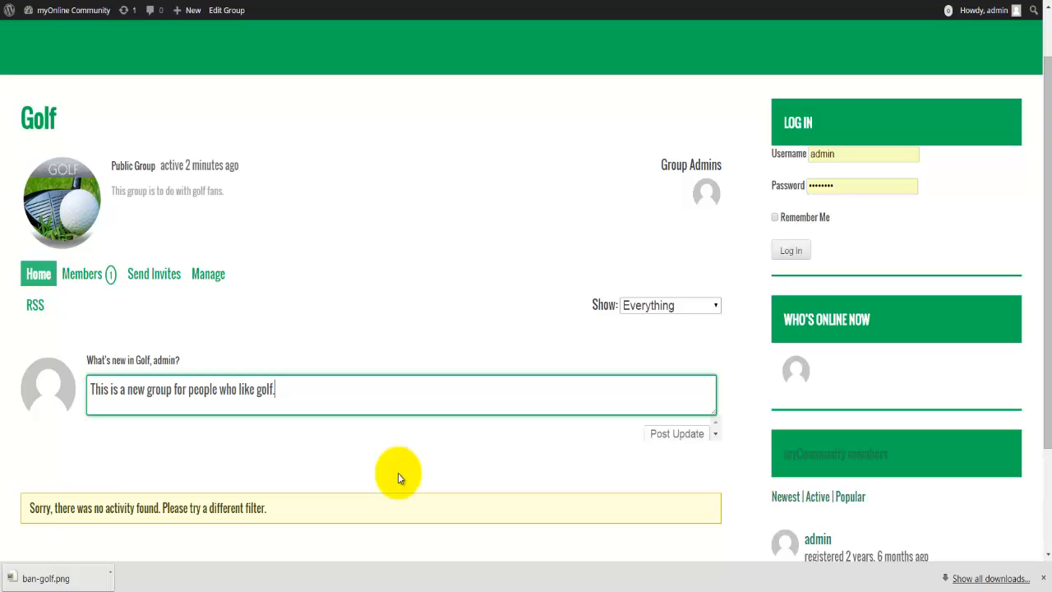
click(677, 434)
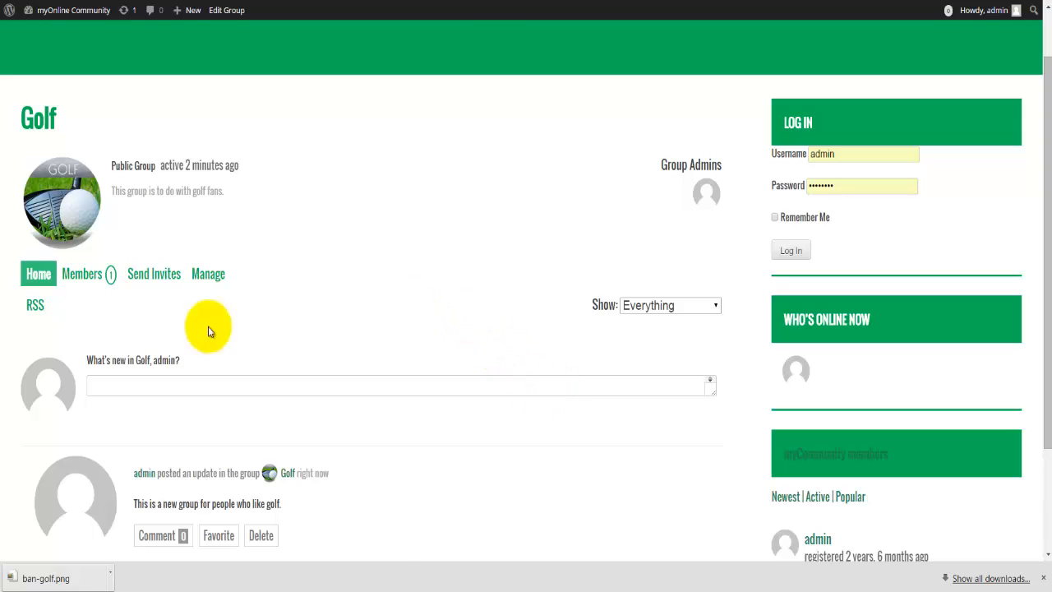
Step: Review the posted update in the Golf group's activity and return to the community's Site-Wide Activity page
scroll(370, 530, down, 1)
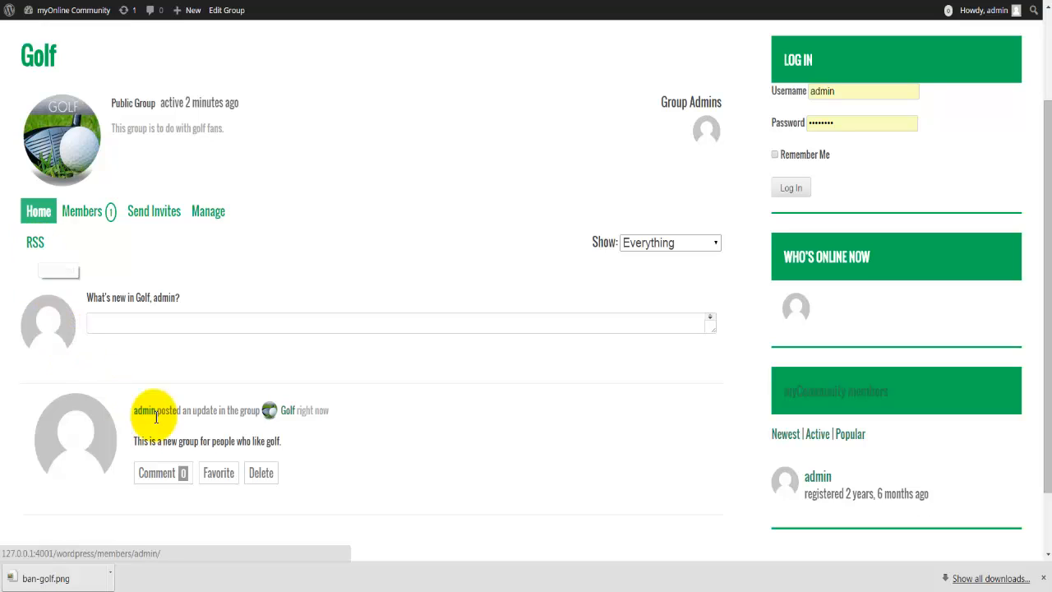
scroll(351, 461, down, 1)
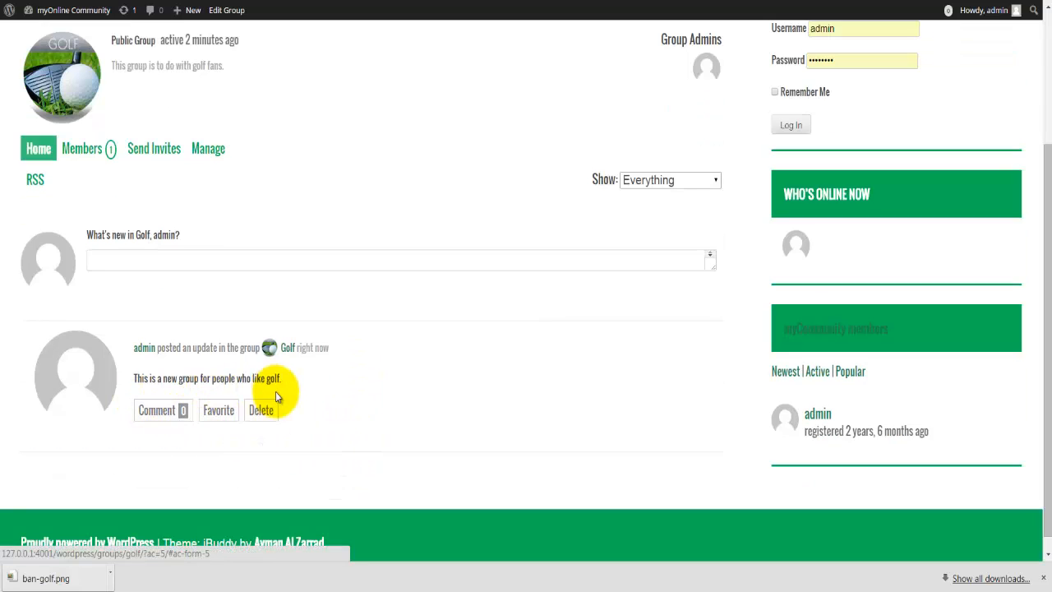
scroll(320, 424, up, 2)
scroll(319, 424, up, 1)
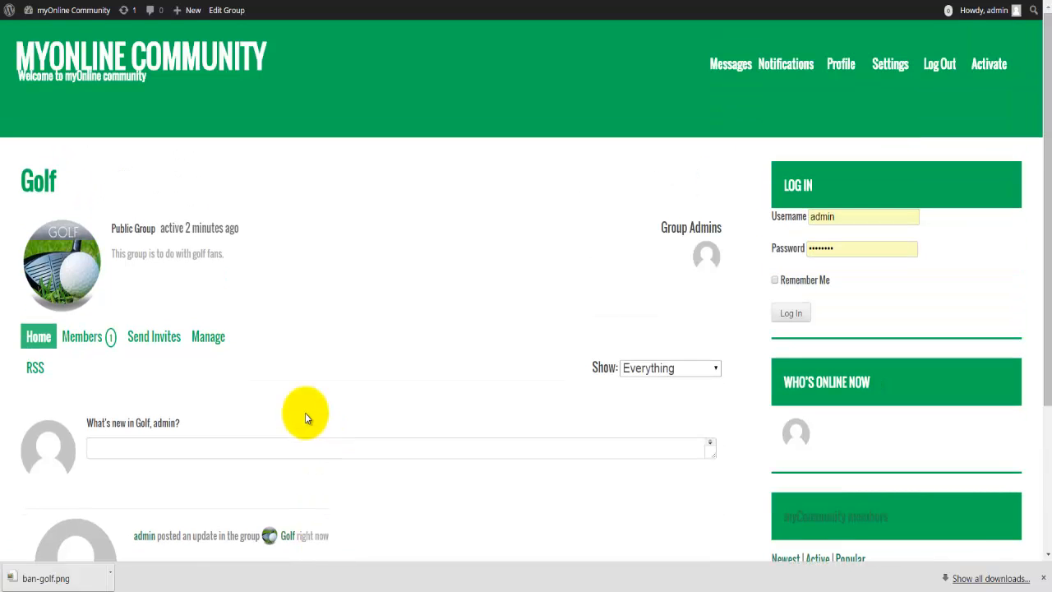
click(161, 79)
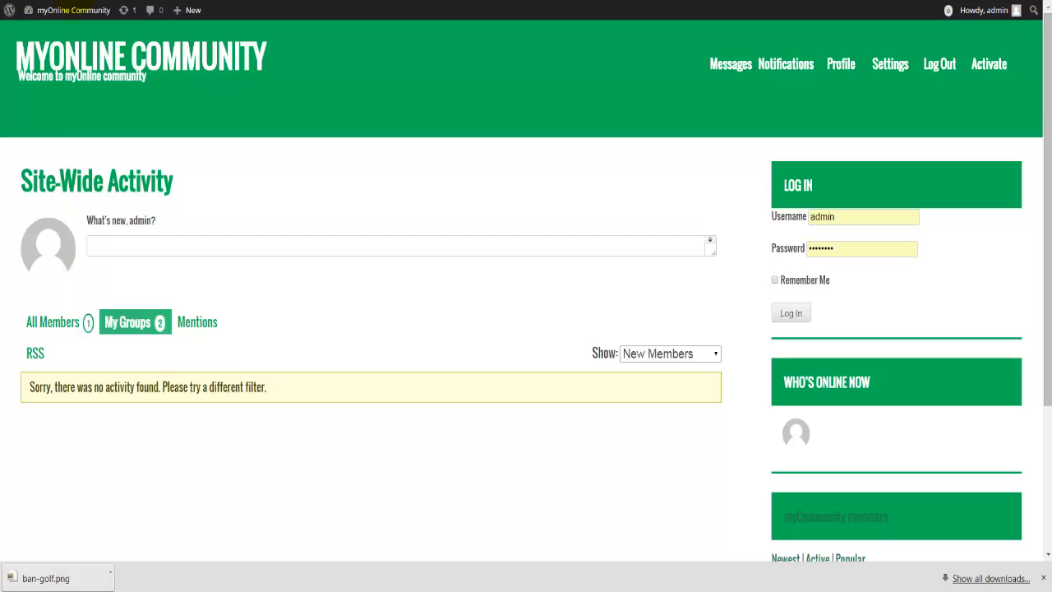
Step: Open the site's dashboard in a separate browser tab and bring up the menu editor
mouse_move(58, 10)
right_click(52, 31)
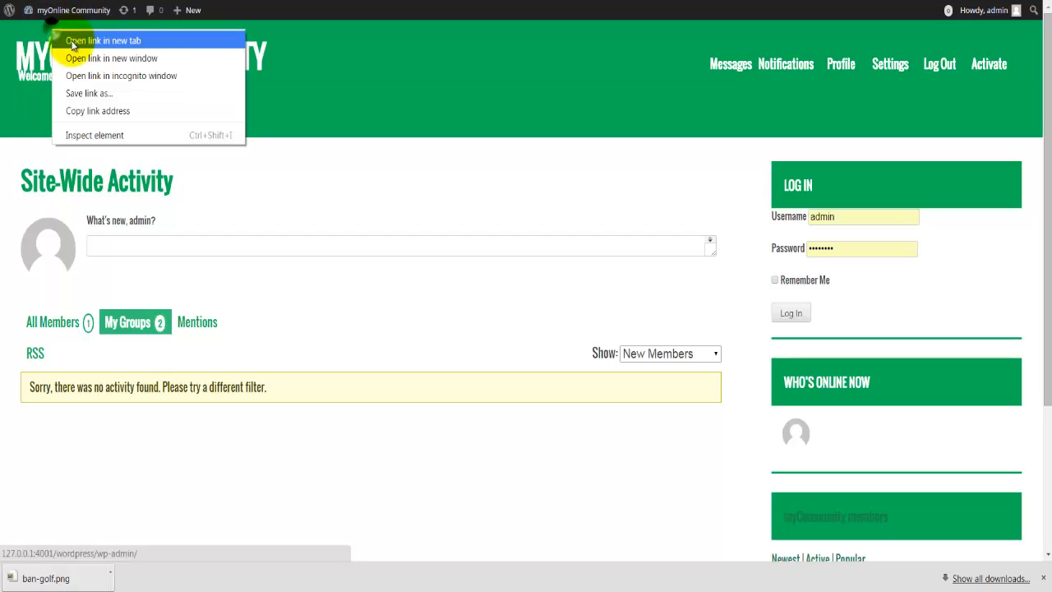
click(72, 41)
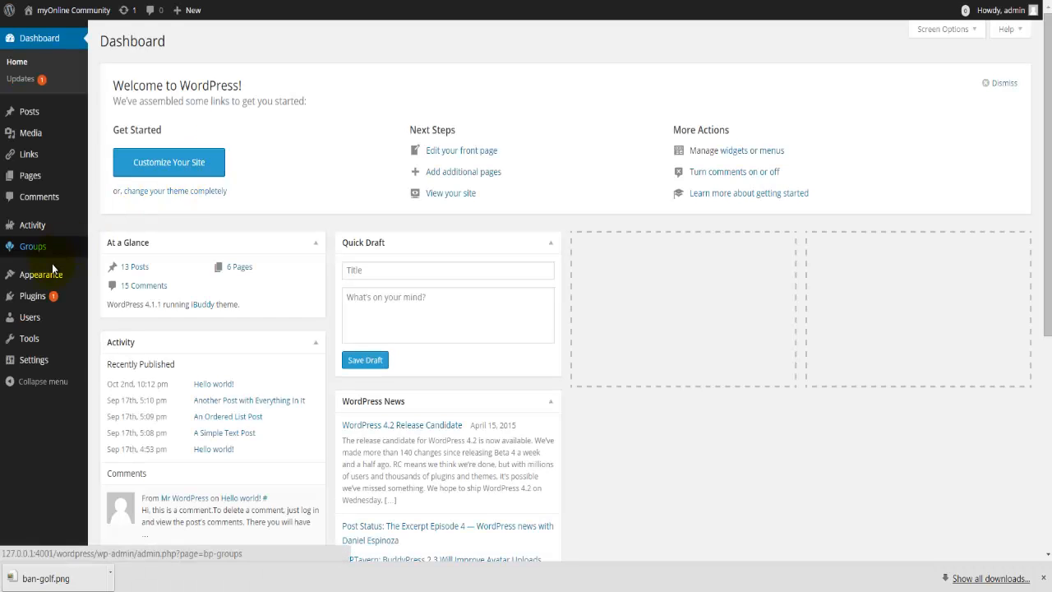
mouse_move(49, 275)
click(109, 327)
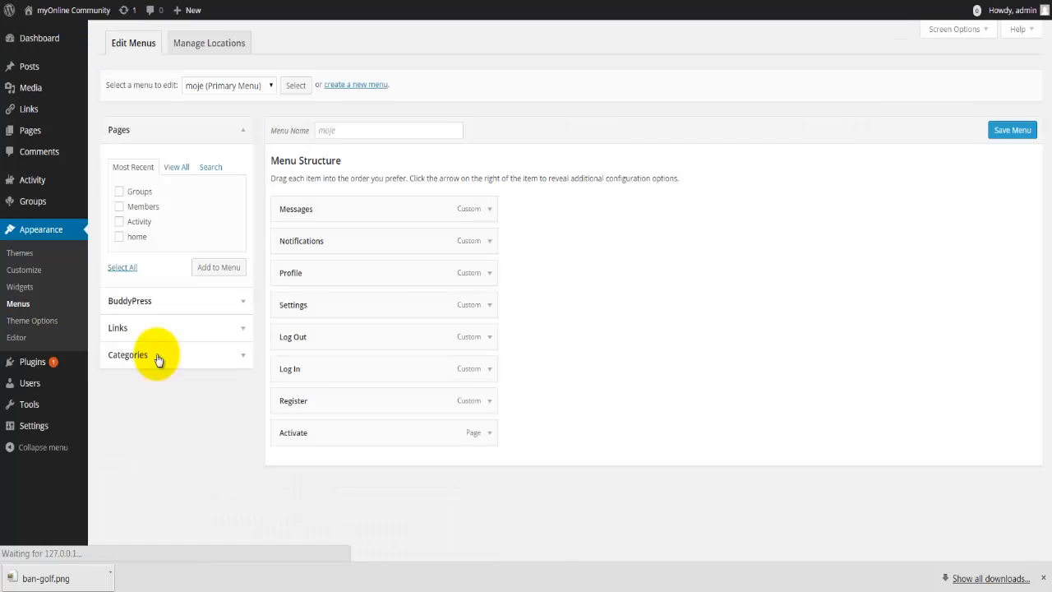
Step: Add the BuddyPress logged-in Groups link to the moje primary menu and save the menu
click(132, 302)
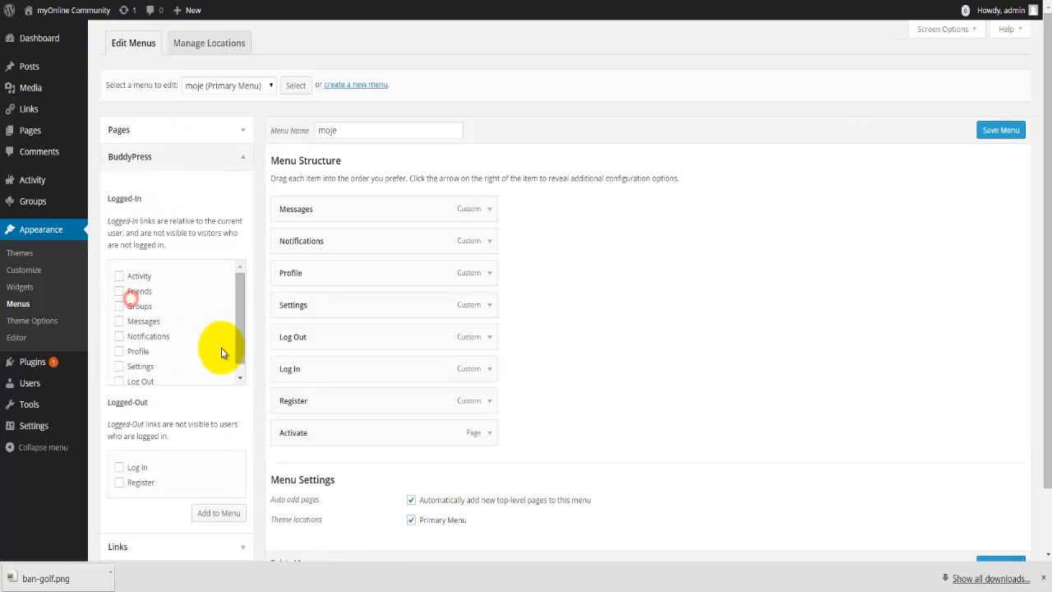
click(119, 306)
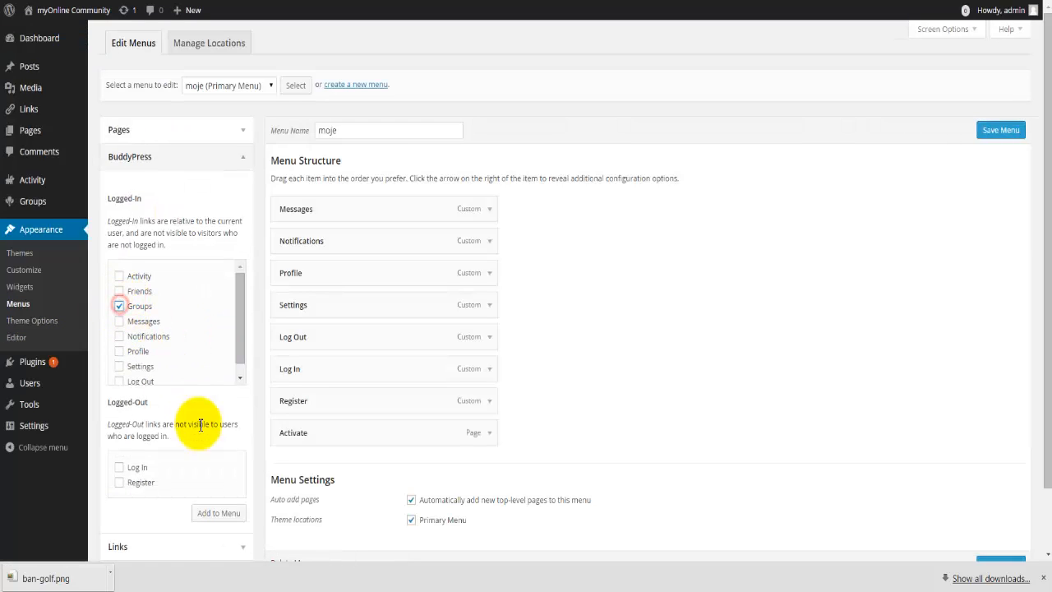
click(209, 511)
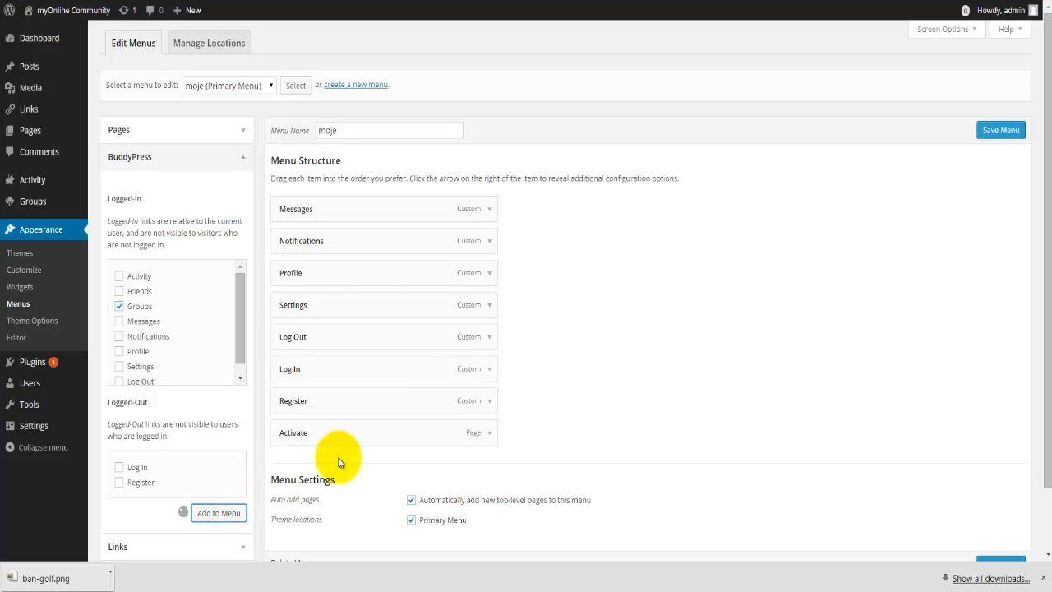
scroll(338, 460, down, 2)
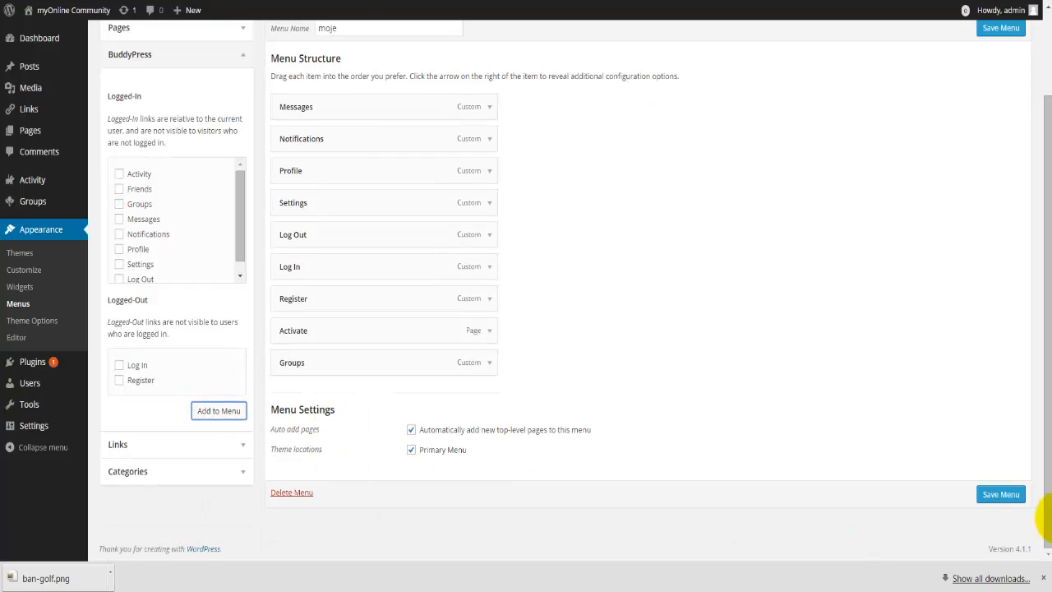
click(1001, 494)
Step: Visit the community site, open its new Groups menu link, and examine the admin's group memberships
click(73, 9)
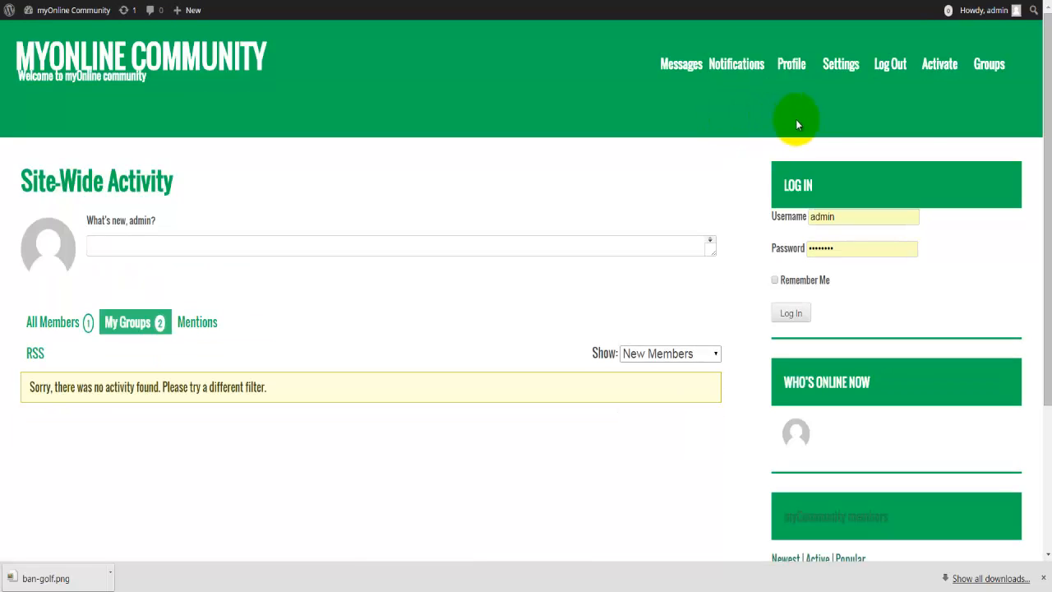
click(984, 77)
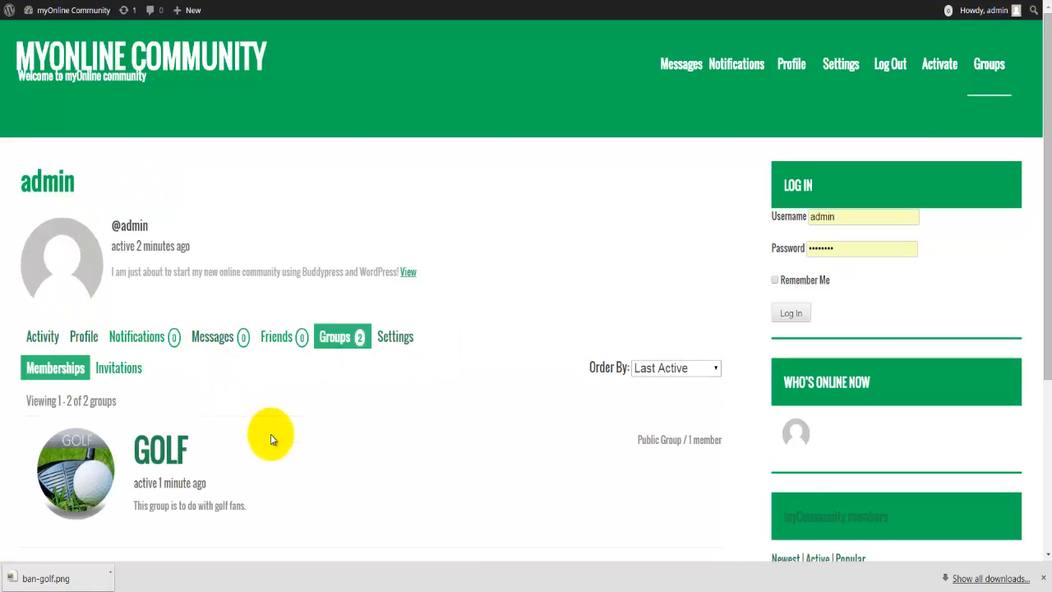
scroll(270, 434, down, 3)
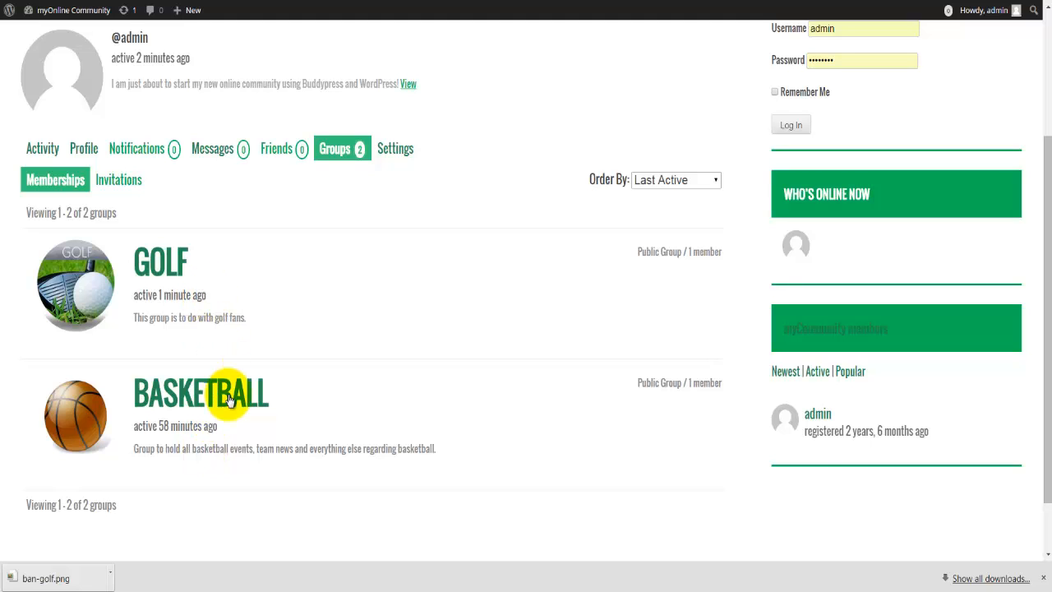
scroll(228, 396, down, 2)
scroll(228, 394, up, 3)
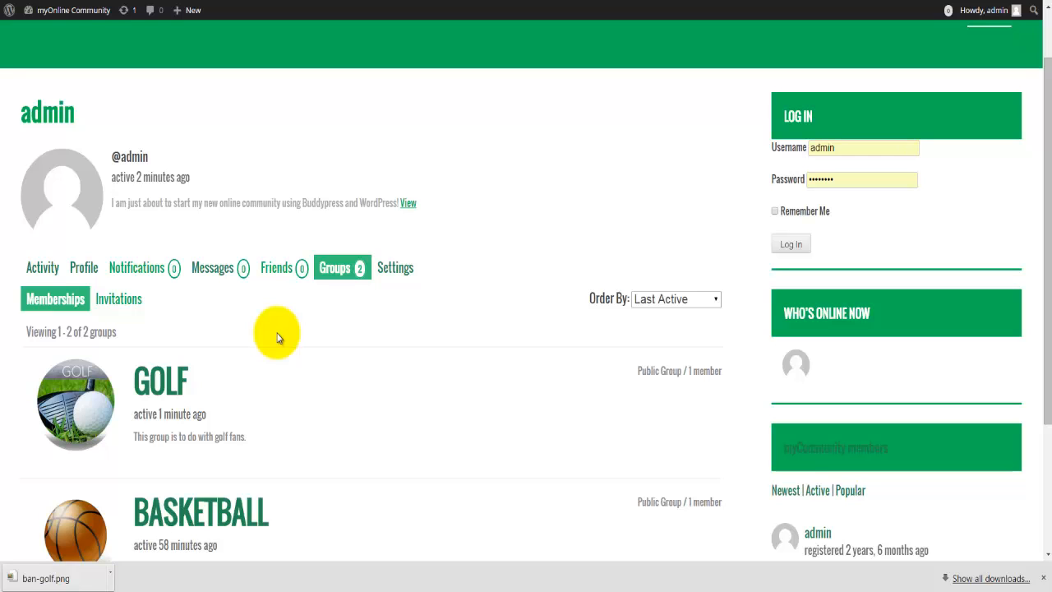
scroll(277, 337, up, 1)
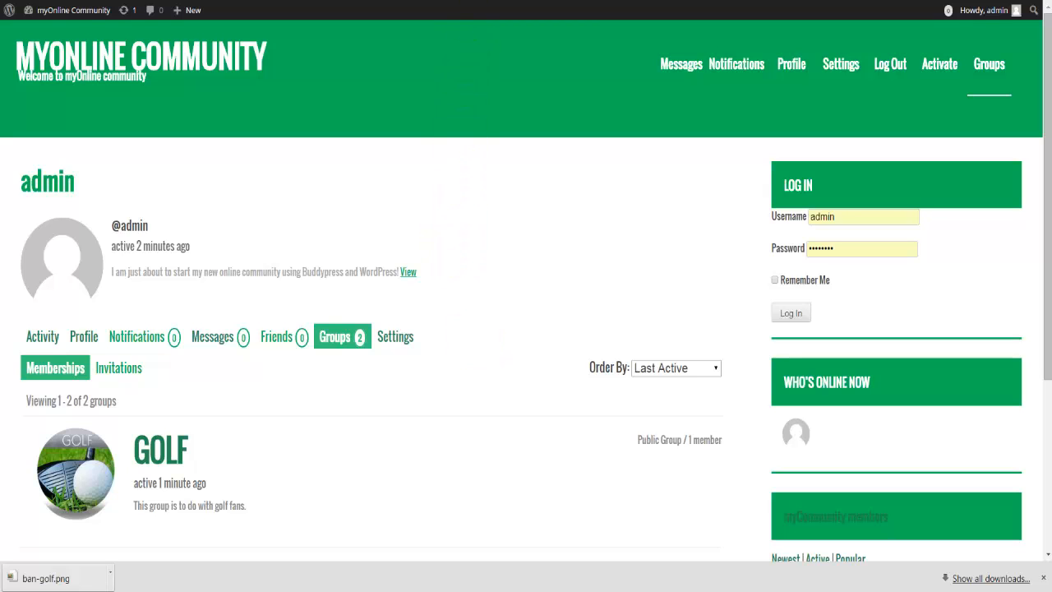
Step: Open the Basketball group from the admin's group memberships
click(464, 0)
scroll(270, 321, down, 3)
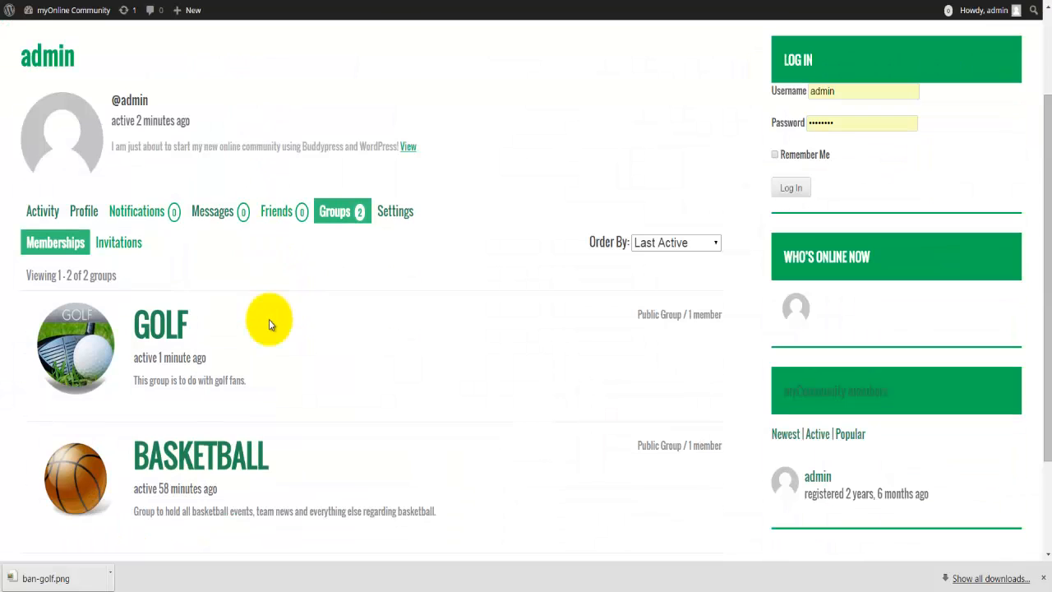
click(207, 455)
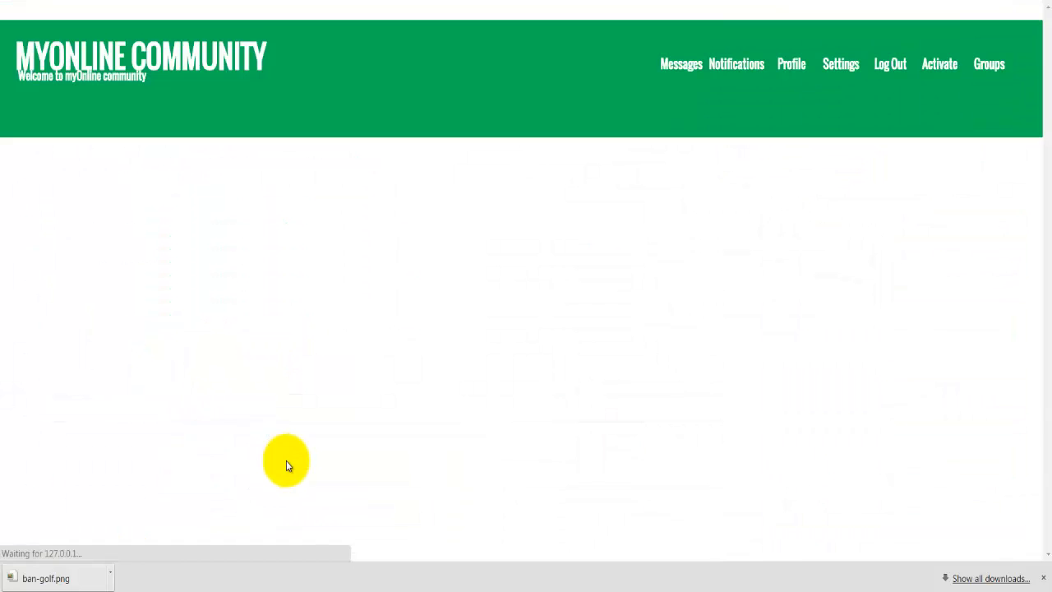
click(211, 322)
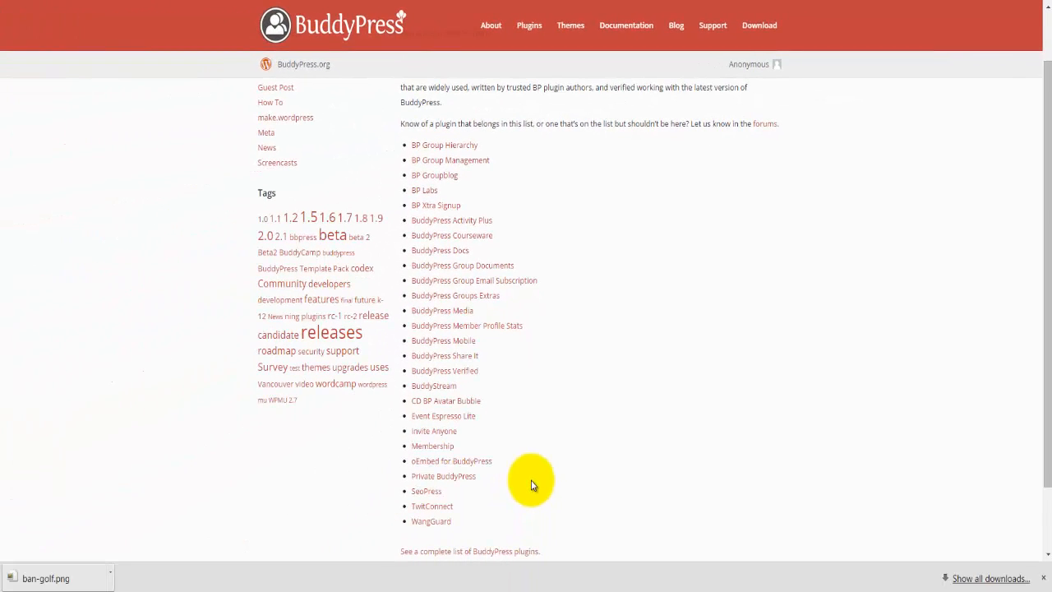
Step: Look through the recommended plugins list on BuddyPress.org
scroll(530, 485, up, 1)
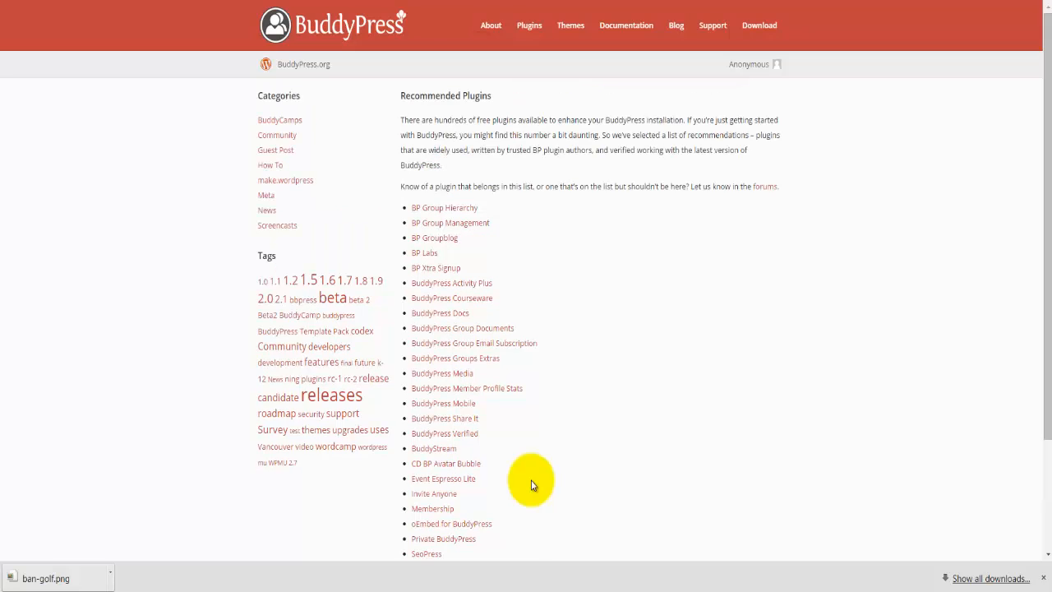
scroll(531, 484, down, 1)
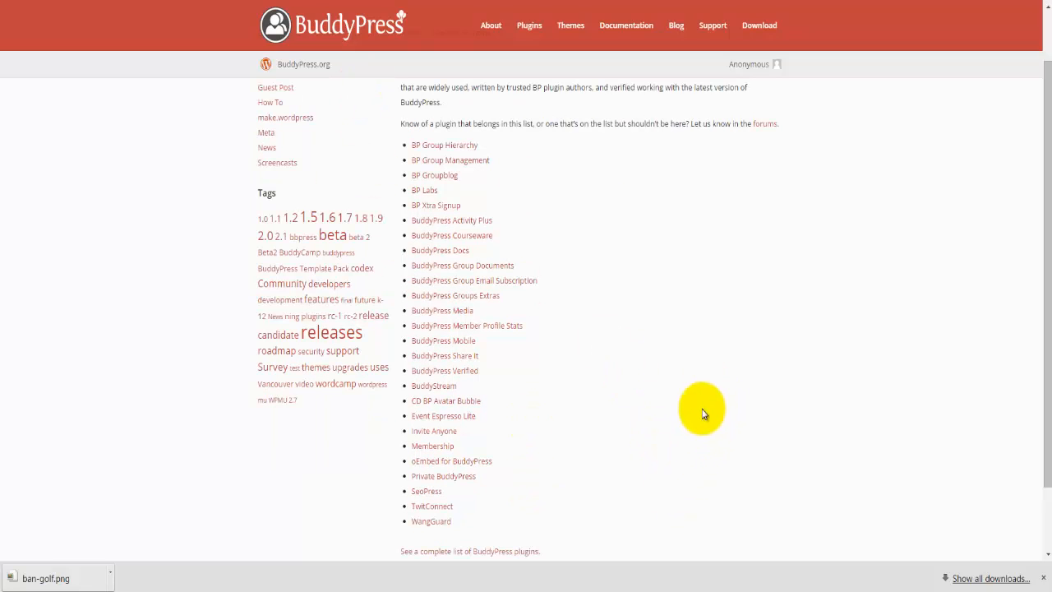